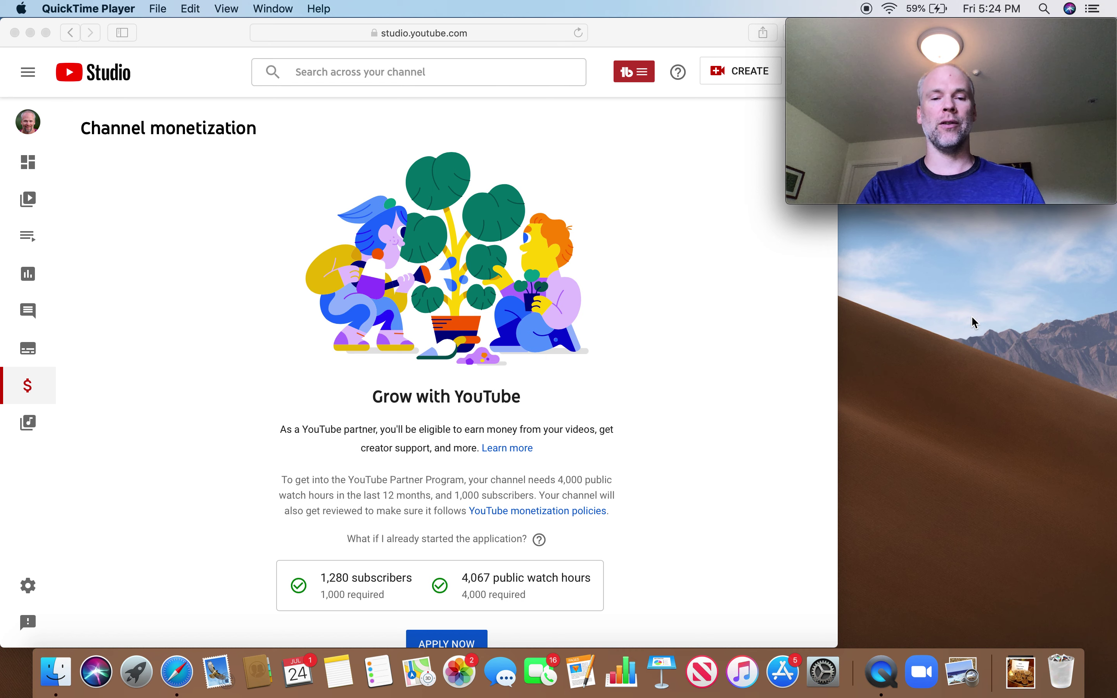
Bring Safari forward and start the Partner Program application with APPLY NOW
left_click(676, 425)
scroll(678, 432, "down", 1)
scroll(677, 427, "down", 1)
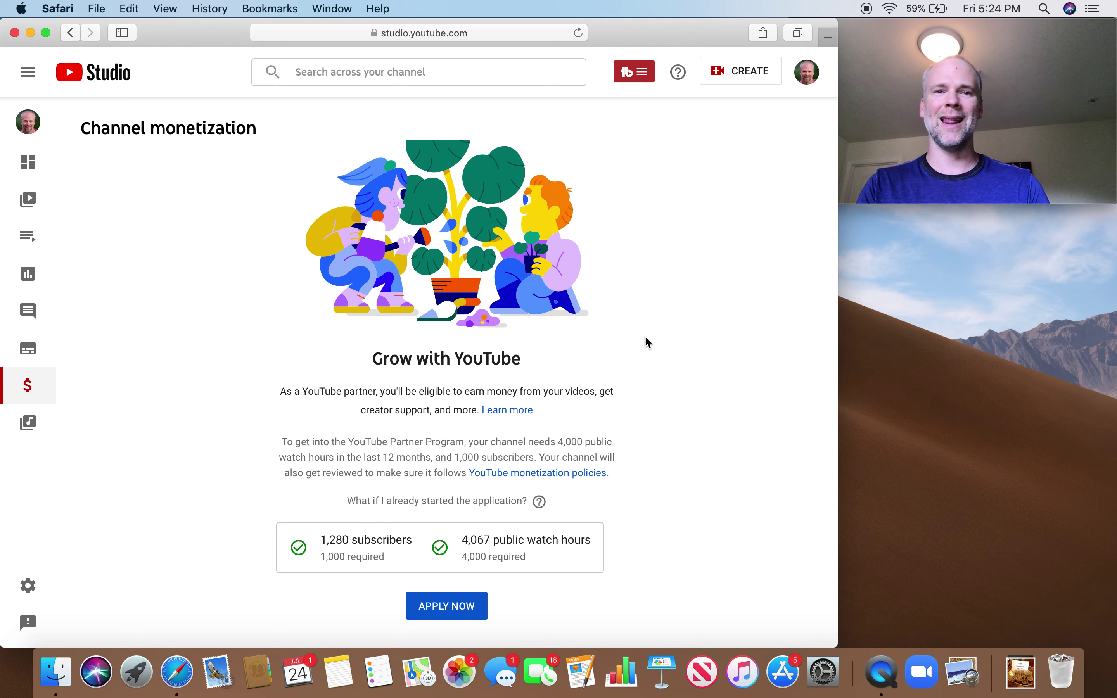
left_click(457, 606)
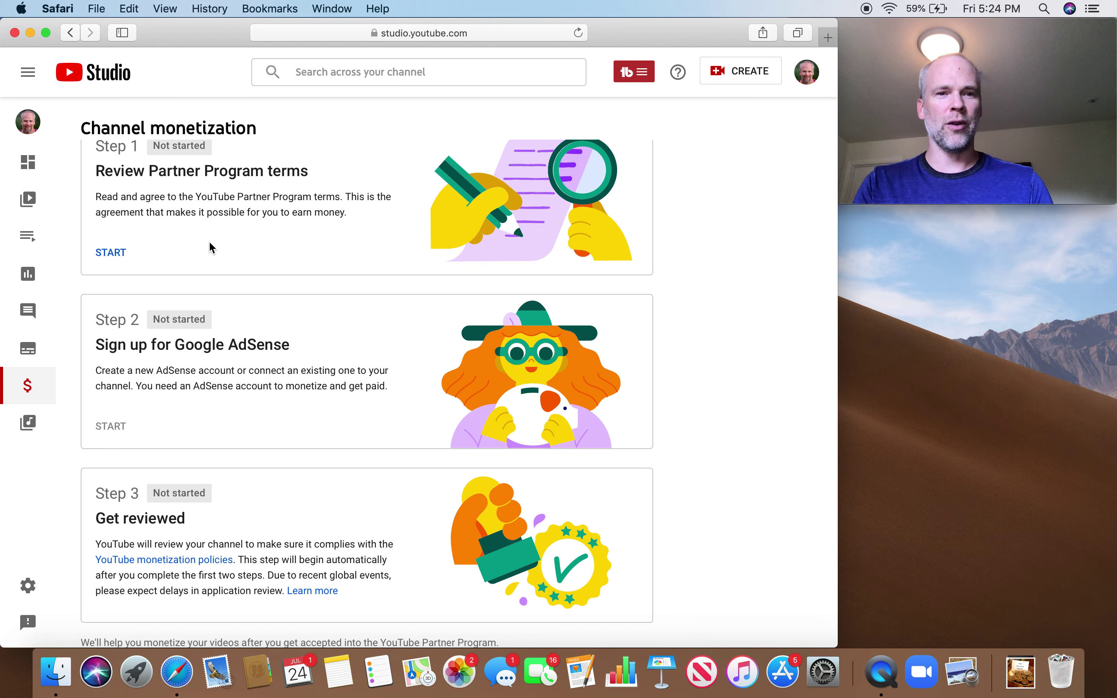
Open the Step 1 YouTube Partner Program terms and read them down to the acceptance checkboxes
left_click(114, 252)
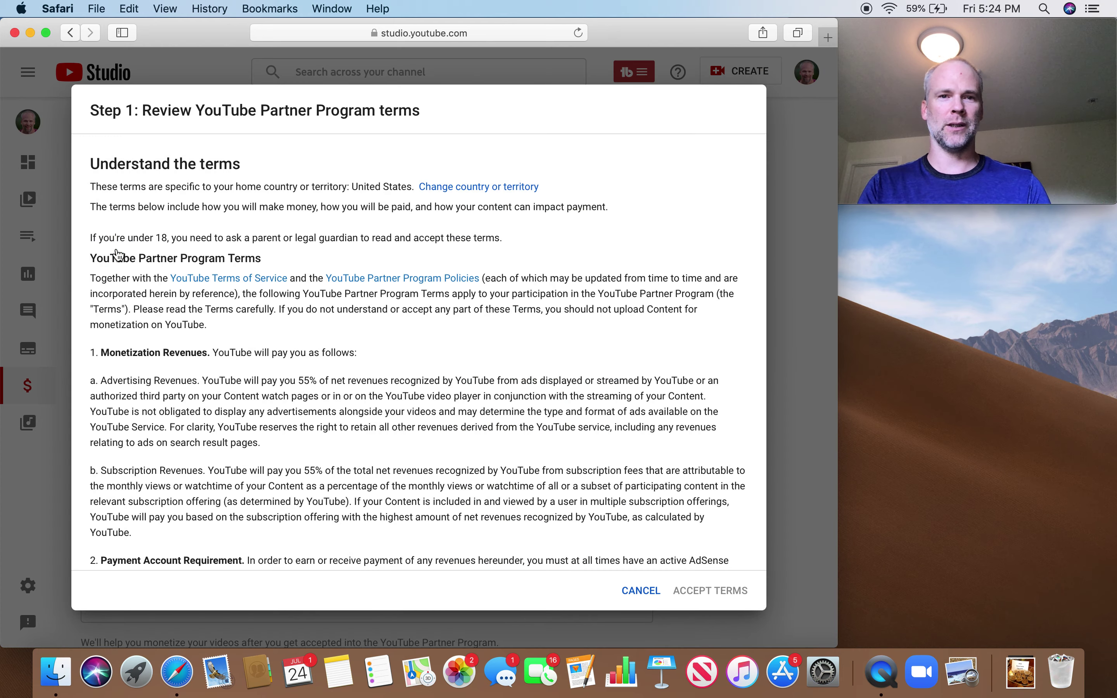
scroll(478, 340, "down", 3)
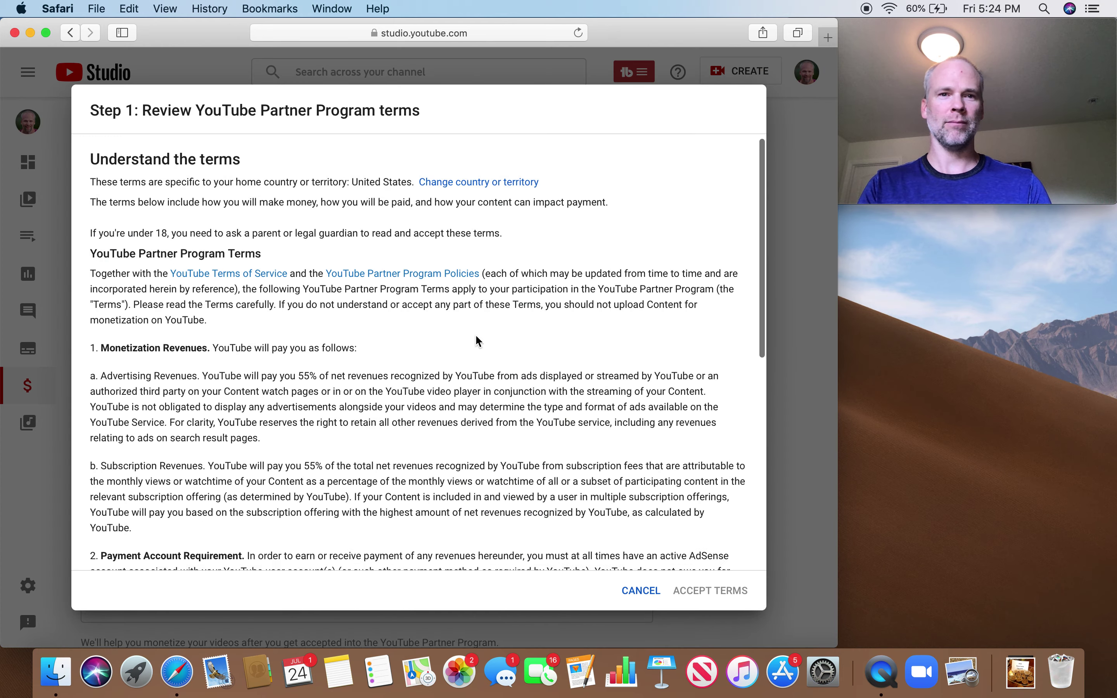
scroll(478, 340, "down", 2)
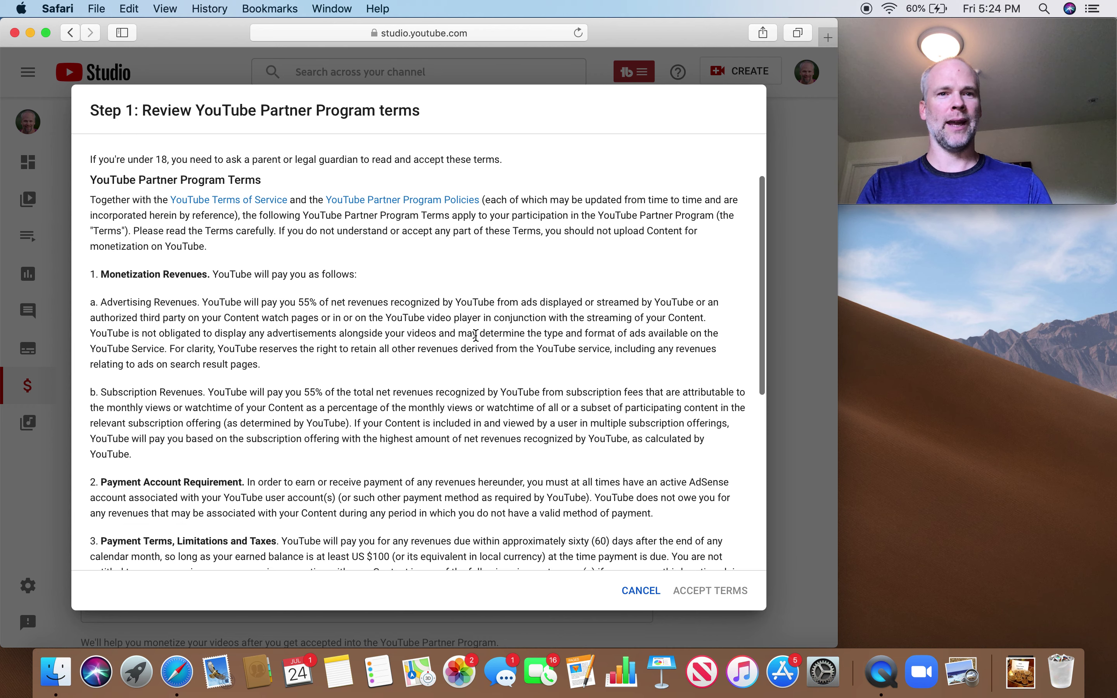
scroll(476, 336, "down", 6)
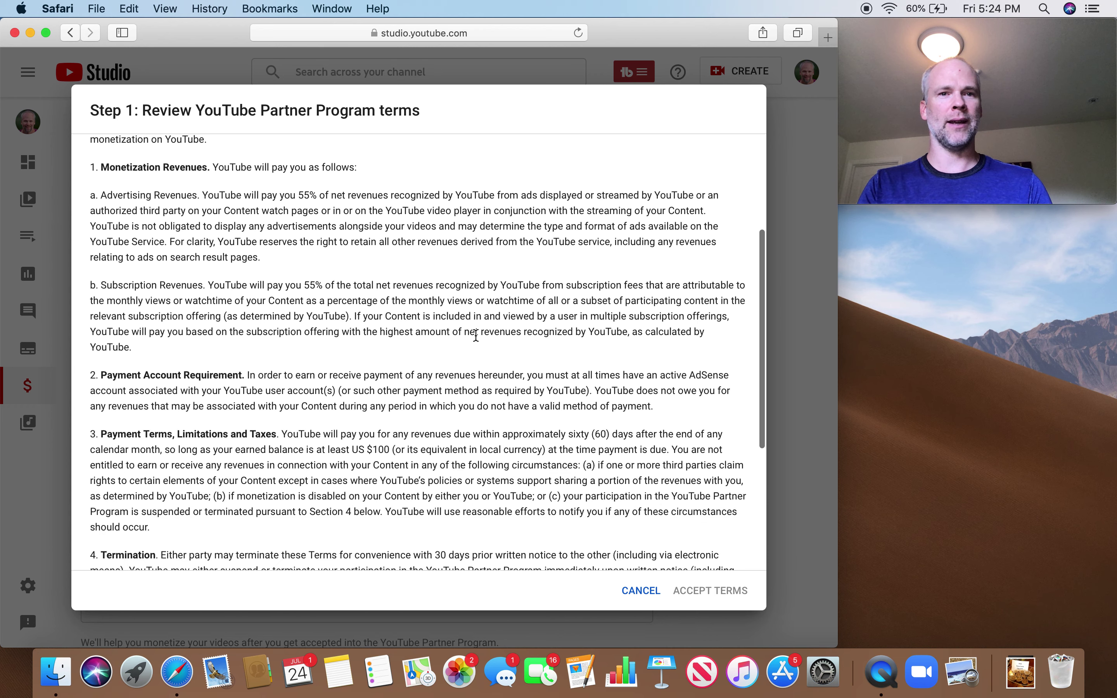
scroll(476, 336, "down", 1)
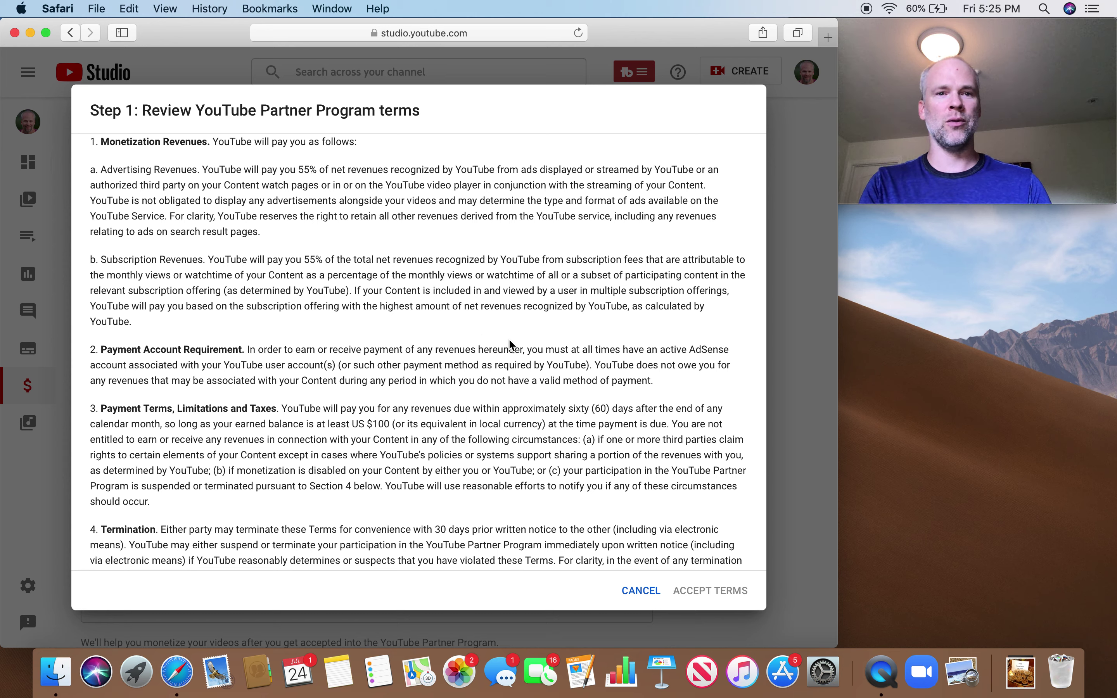
scroll(512, 345, "down", 2)
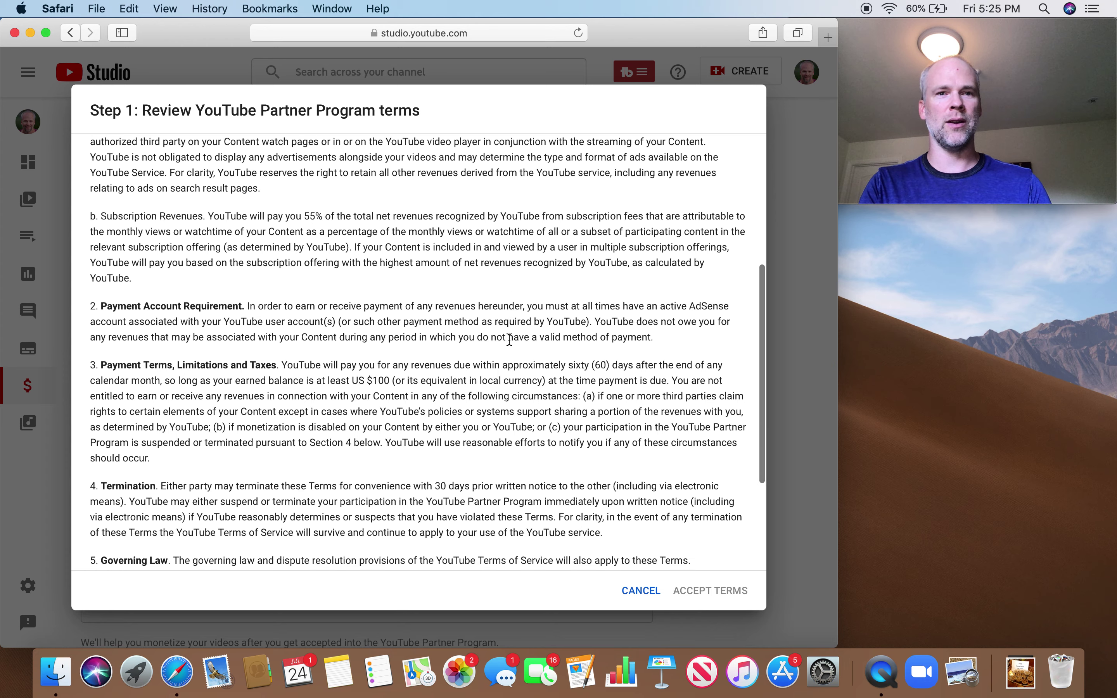
scroll(493, 290, "down", 4)
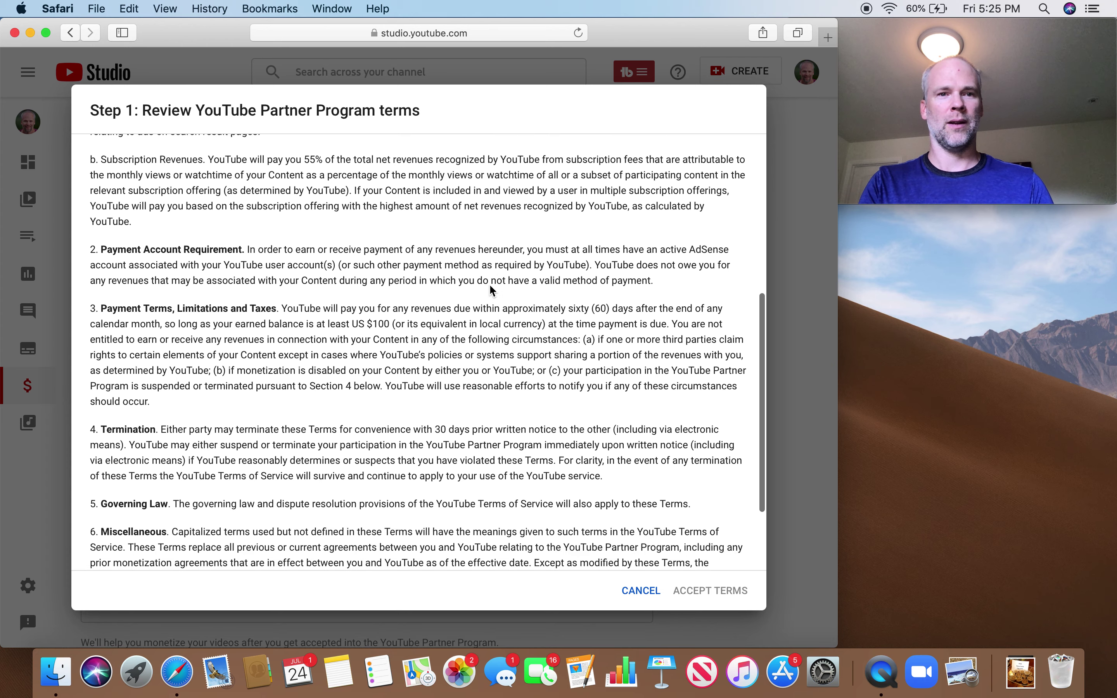
scroll(490, 285, "down", 2)
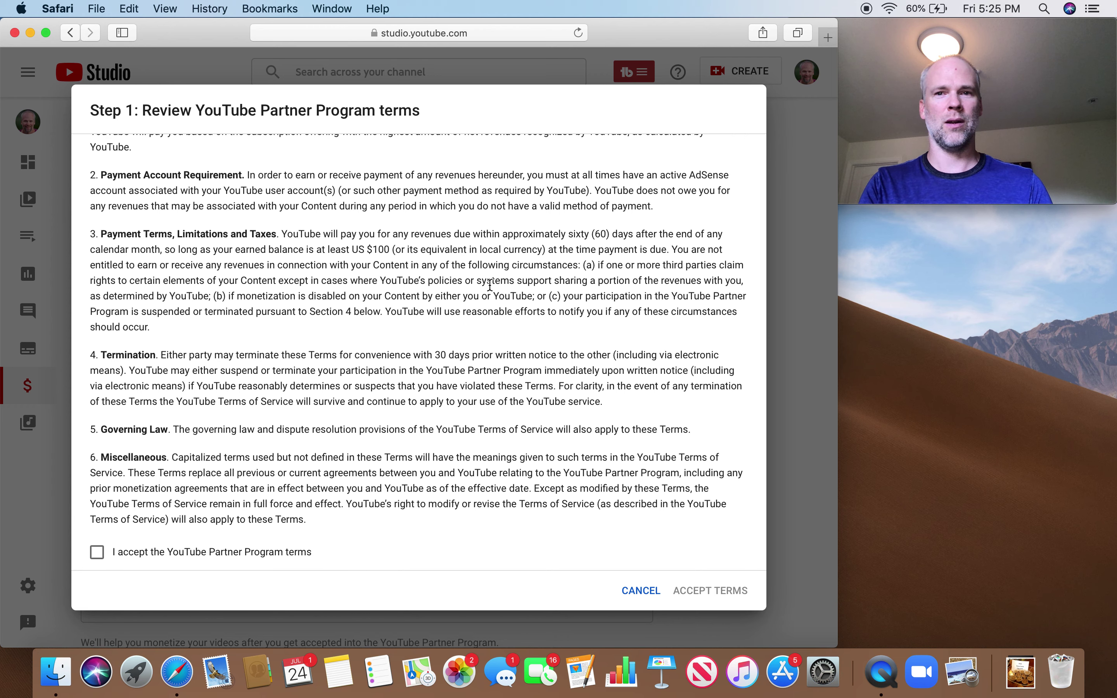
scroll(491, 286, "down", 2)
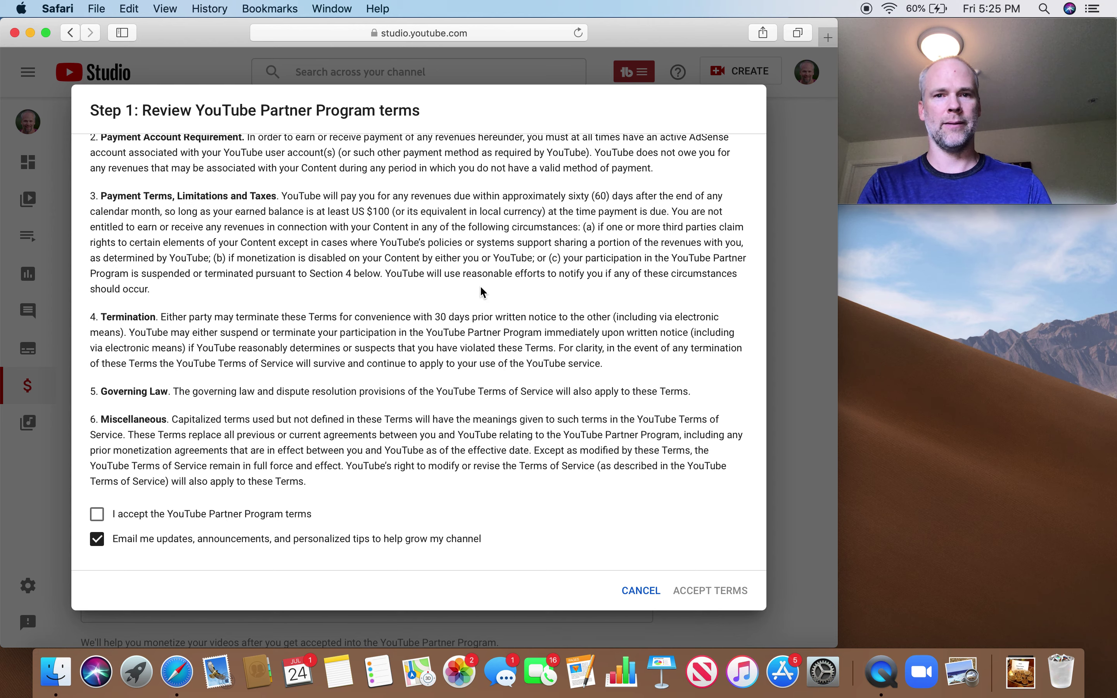
Tick 'I accept the YouTube Partner Program terms' and submit with ACCEPT TERMS
scroll(482, 292, "down", 2)
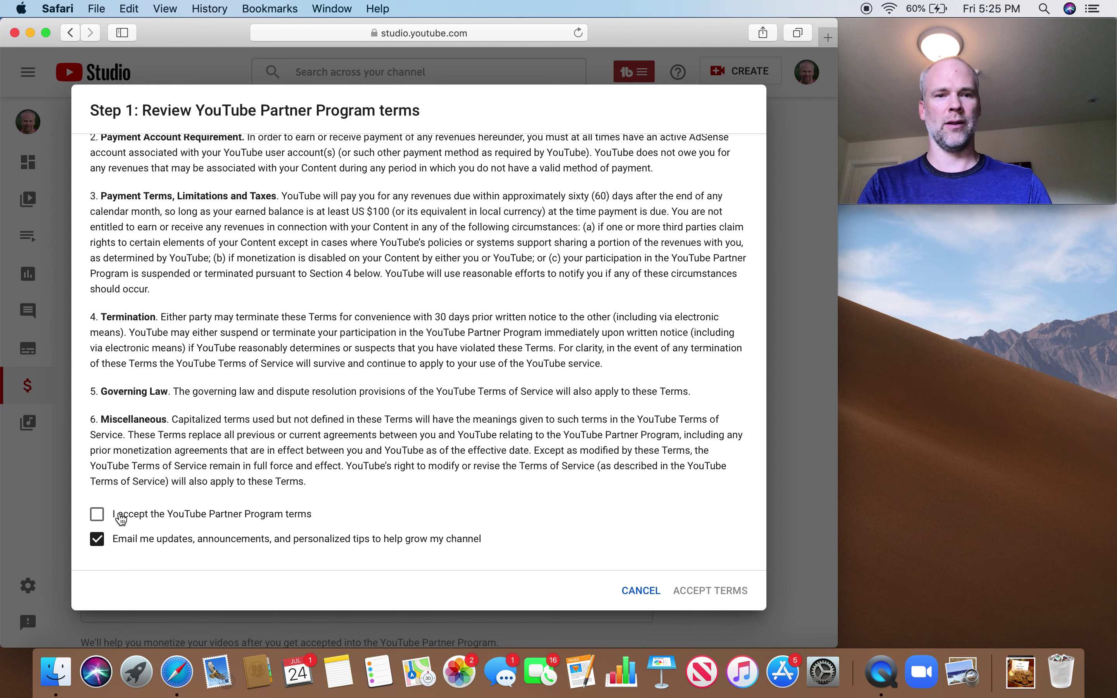
left_click(98, 516)
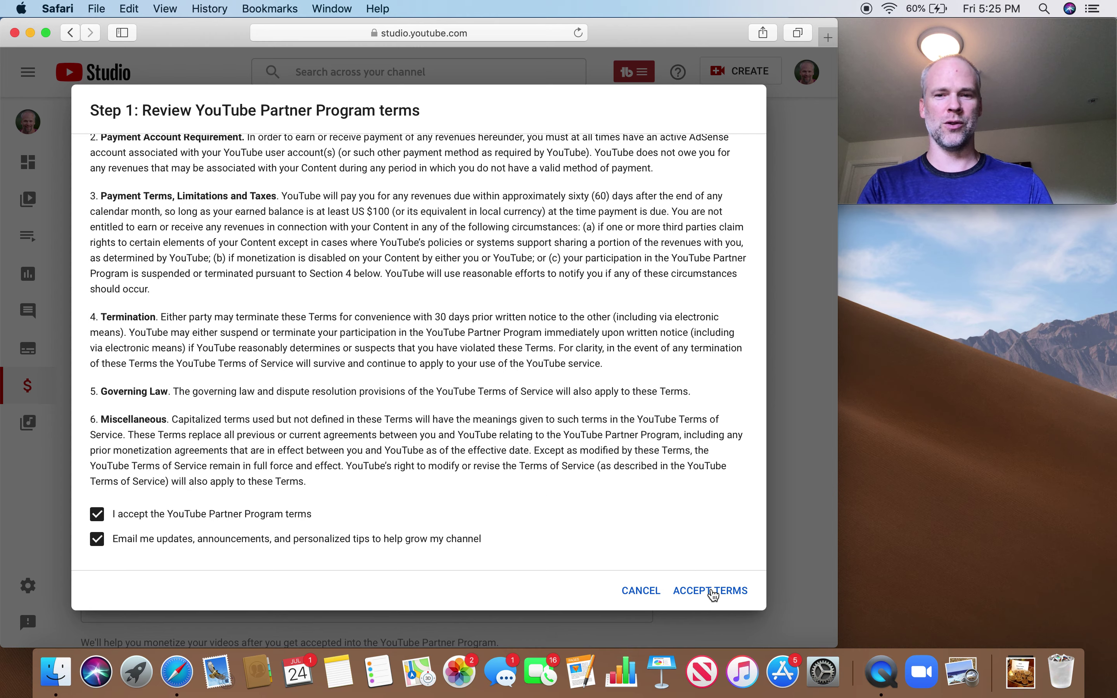
left_click(712, 591)
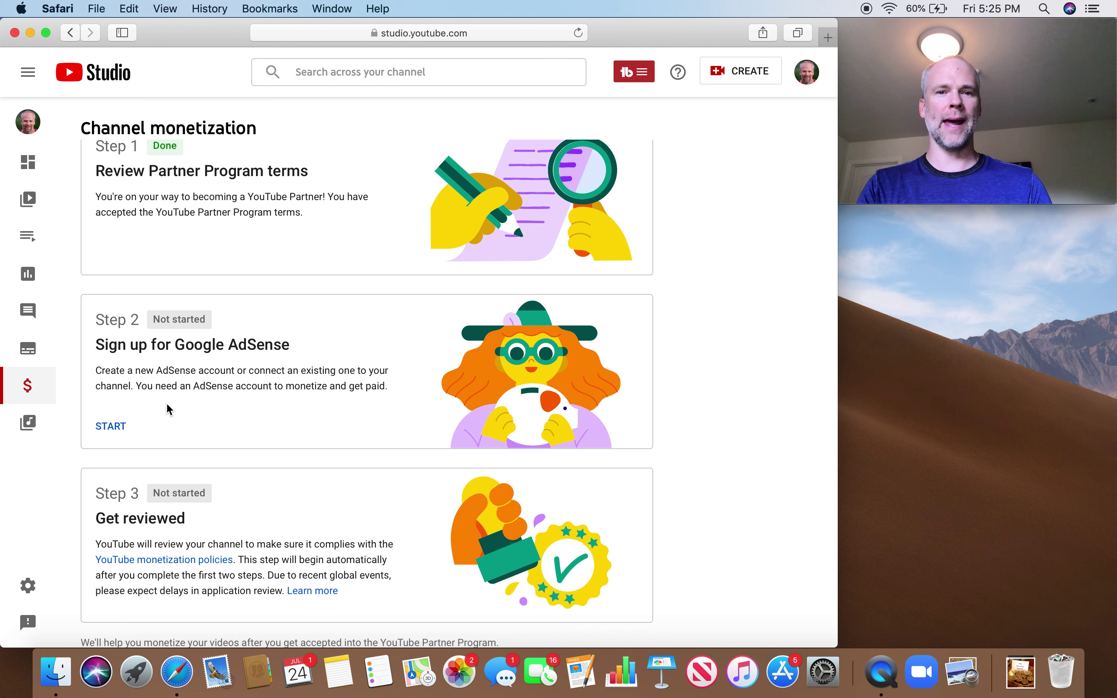
Start Step 2, answer 'I don't know' to having an AdSense account, and continue
left_click(112, 425)
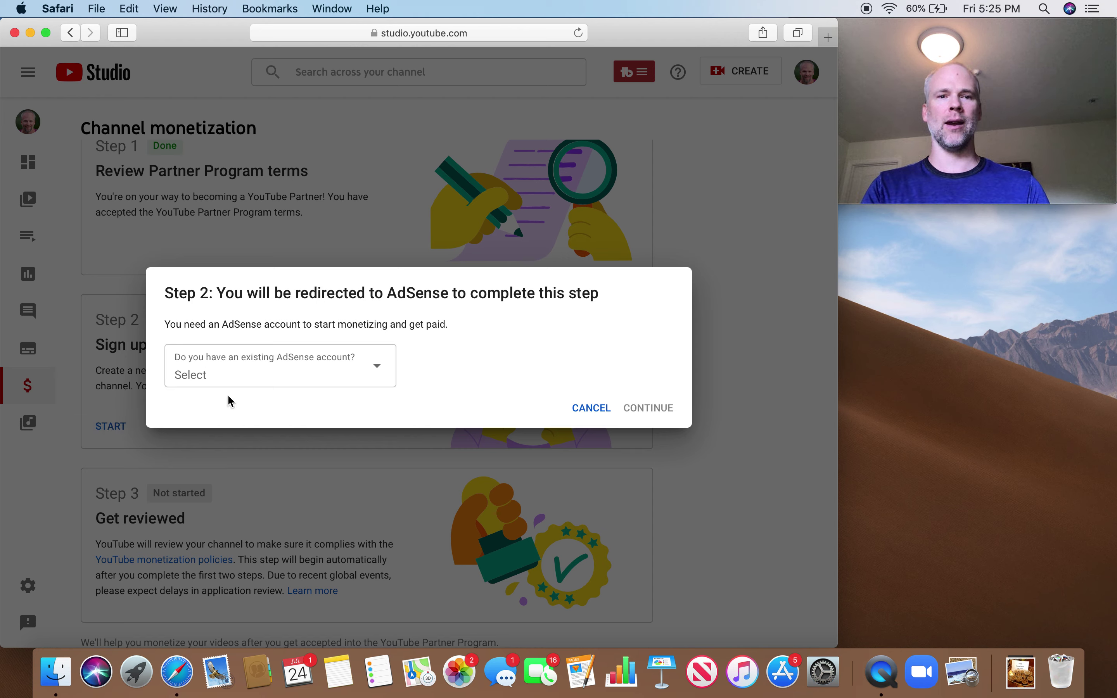
left_click(280, 376)
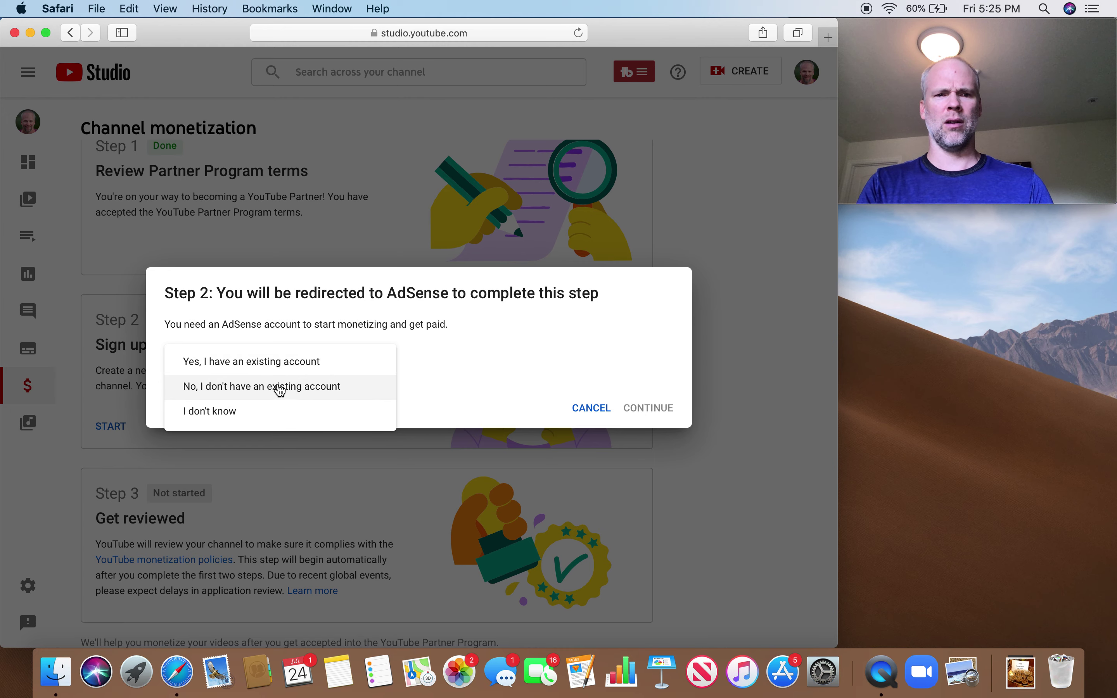
left_click(228, 412)
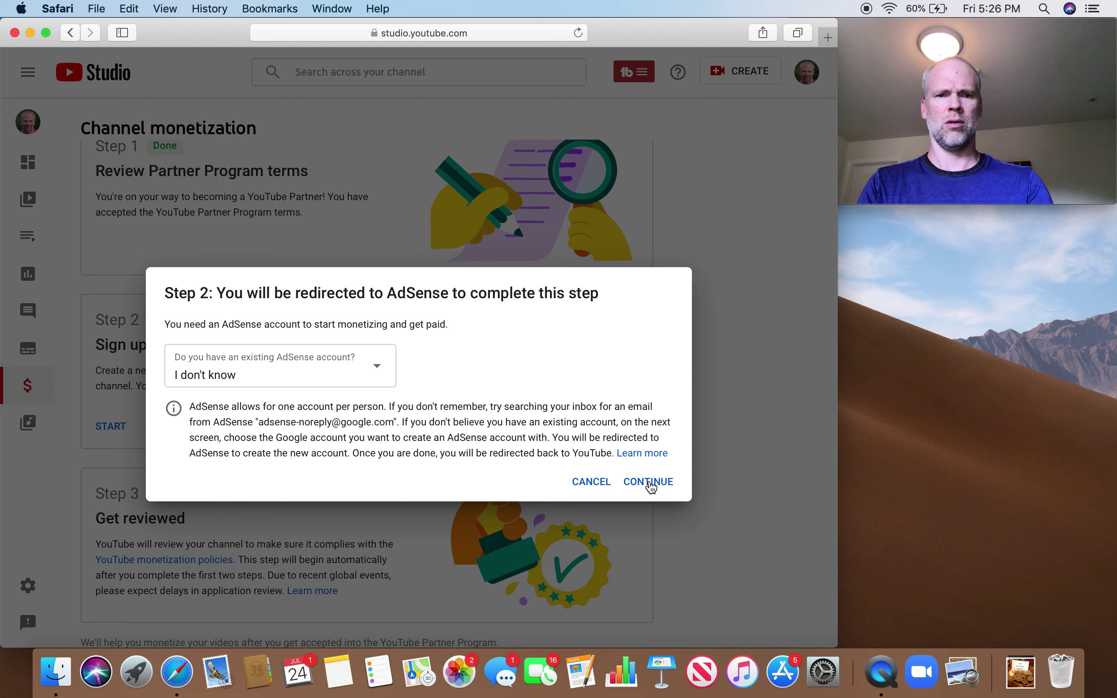
left_click(649, 482)
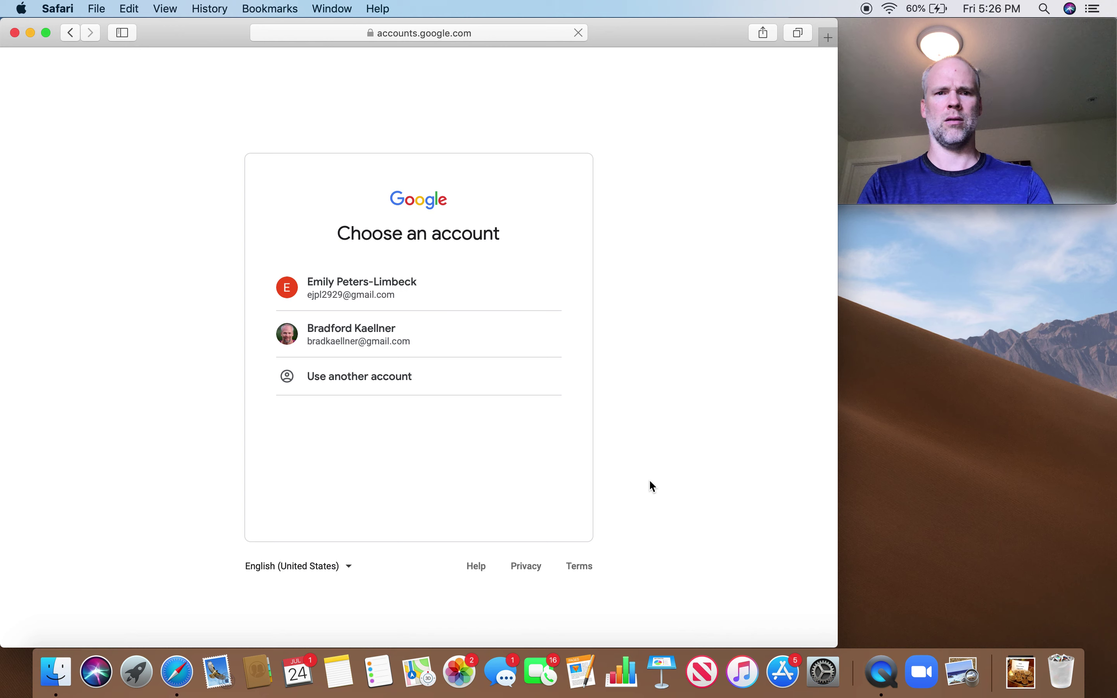
Choose the channel's Google account and opt in to customized help and performance suggestions
left_click(379, 338)
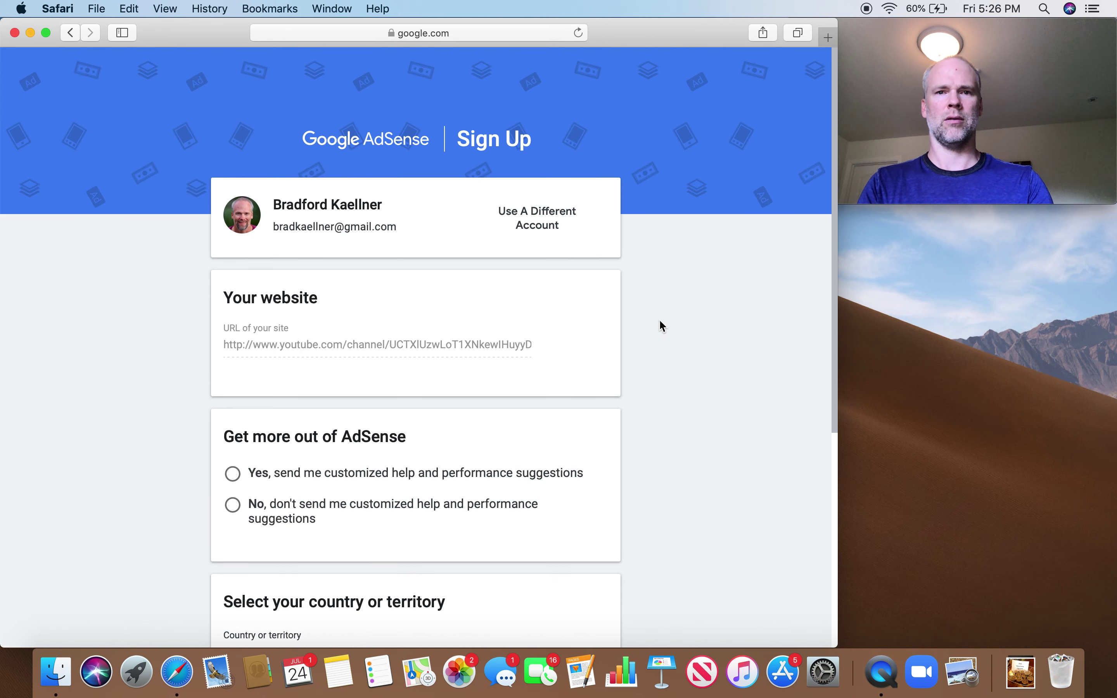
scroll(663, 326, "down", 3)
scroll(660, 321, "down", 4)
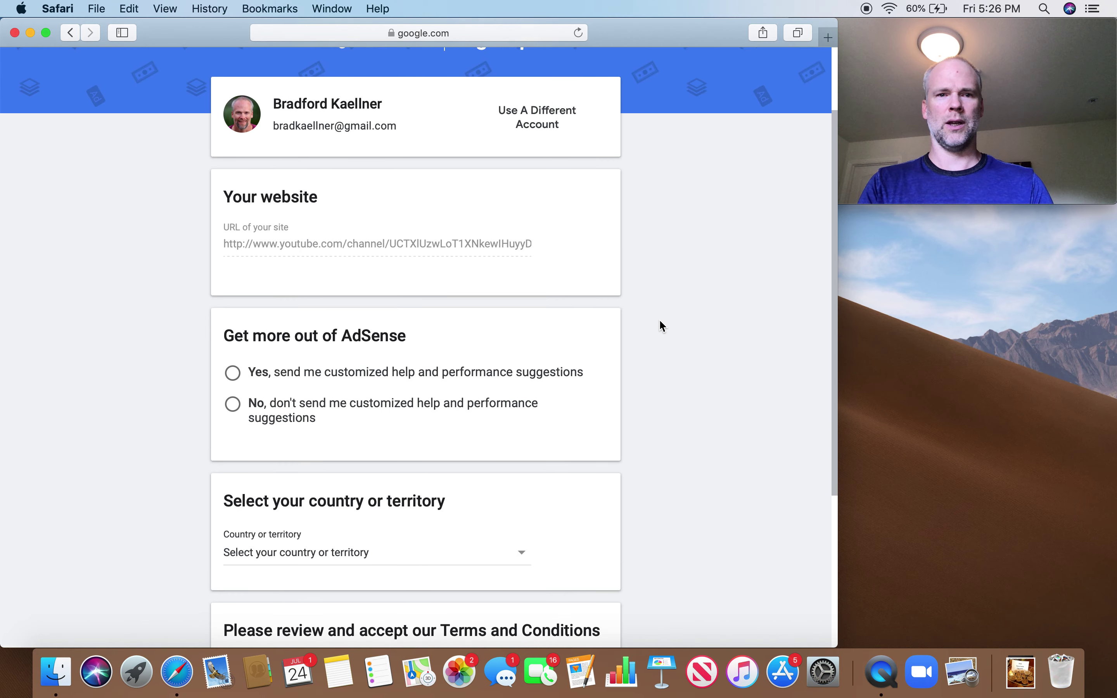
scroll(663, 326, "up", 5)
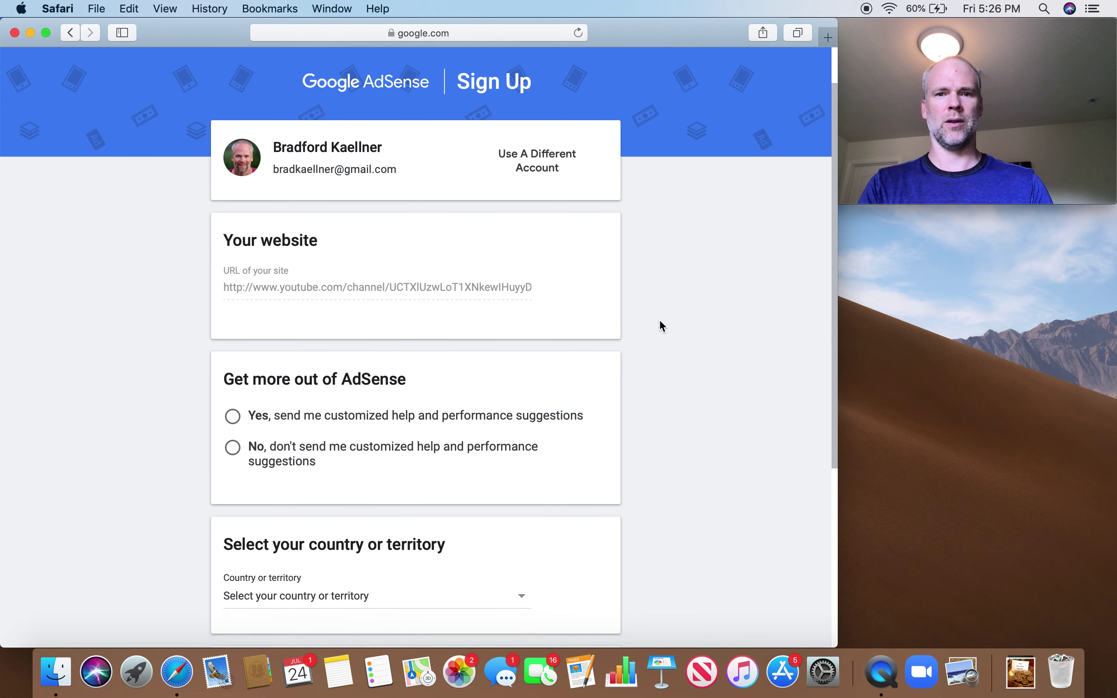
scroll(663, 326, "down", 6)
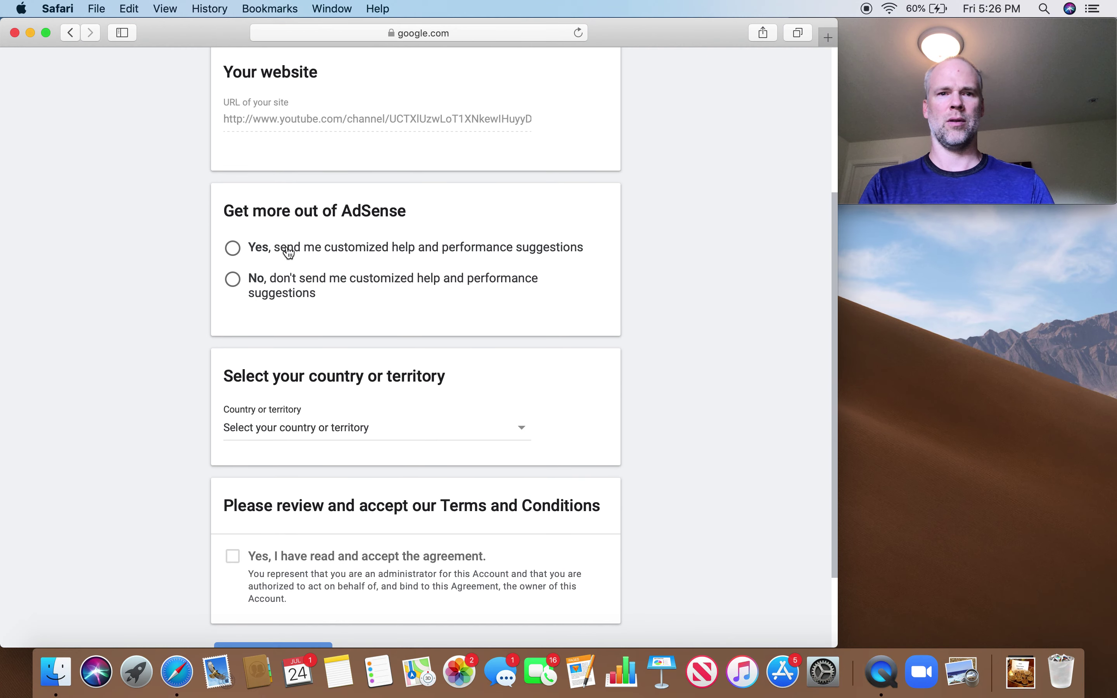
left_click(233, 248)
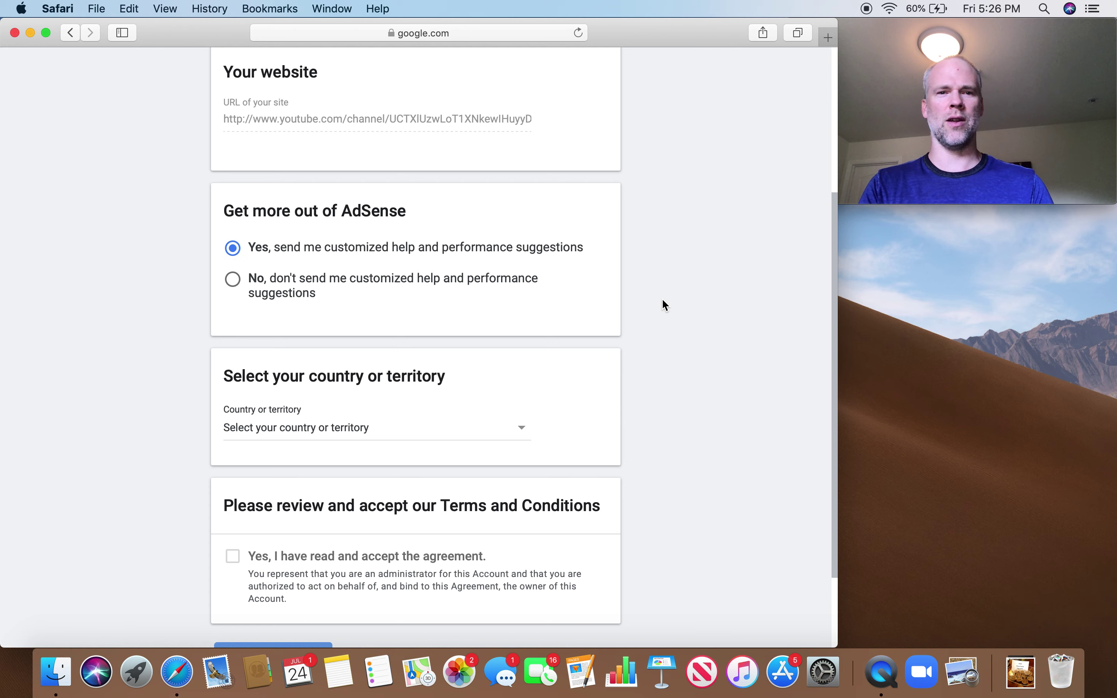
Set the AdSense sign-up country to United States
scroll(661, 304, "down", 4)
left_click(402, 322)
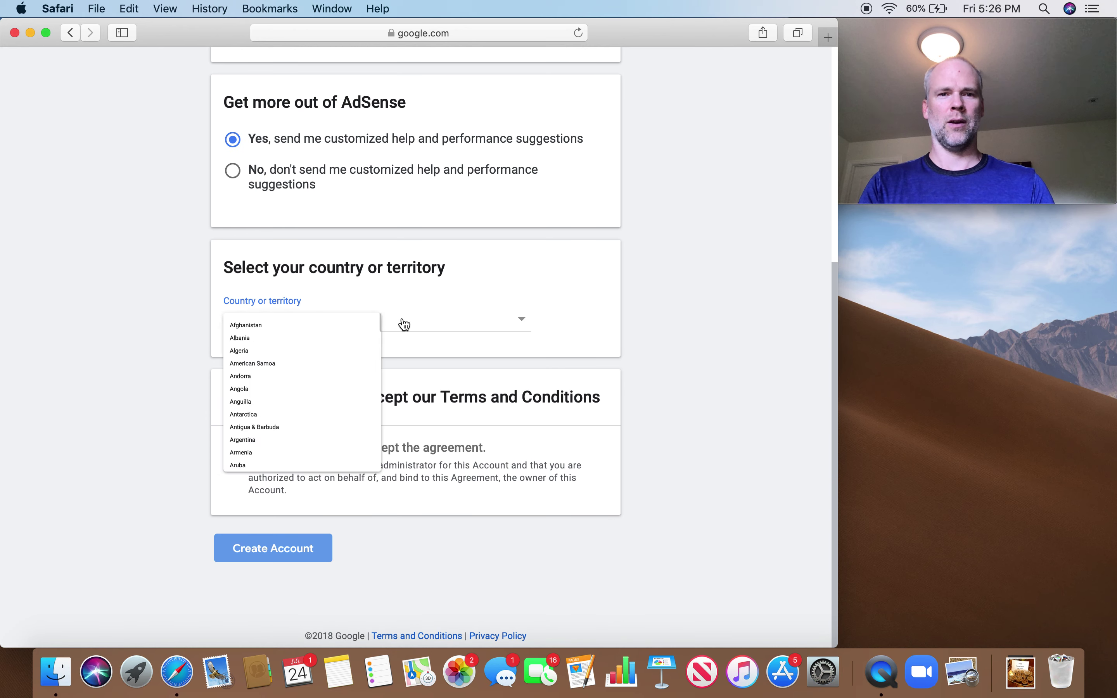
scroll(365, 457, "down", 20)
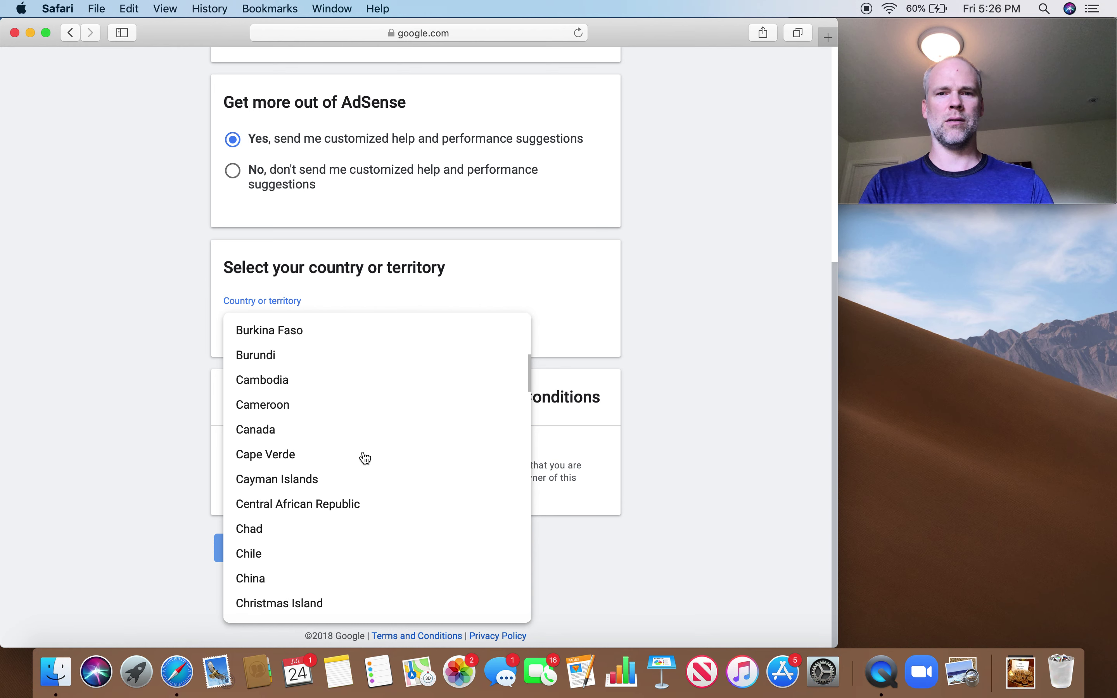
scroll(364, 458, "down", 20)
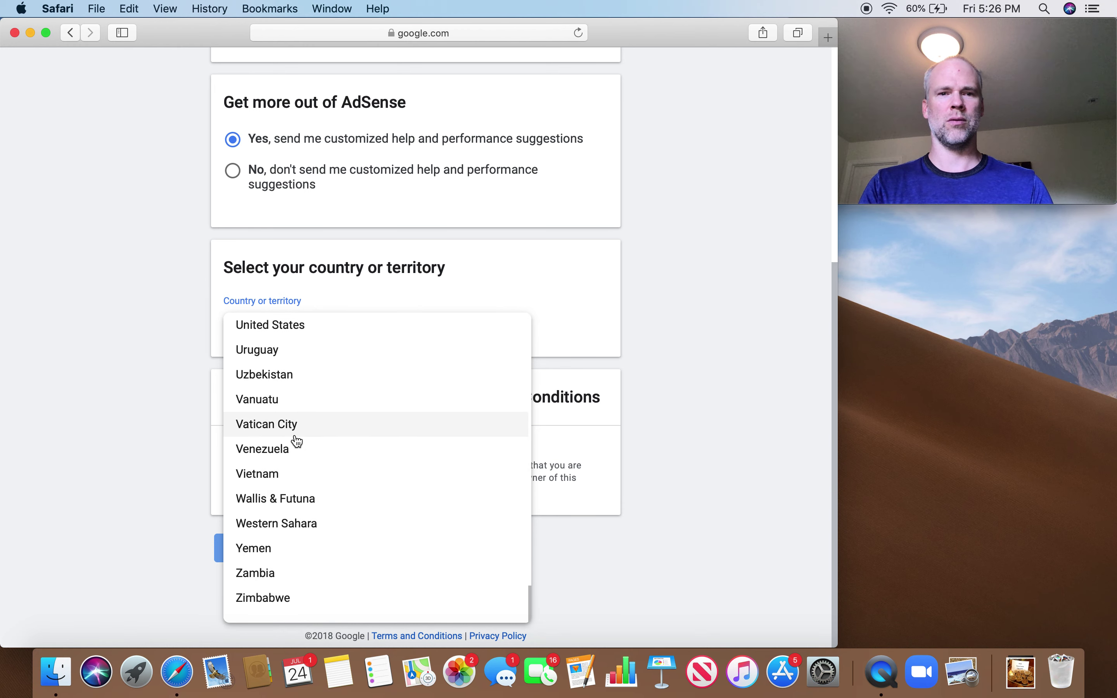
left_click(283, 331)
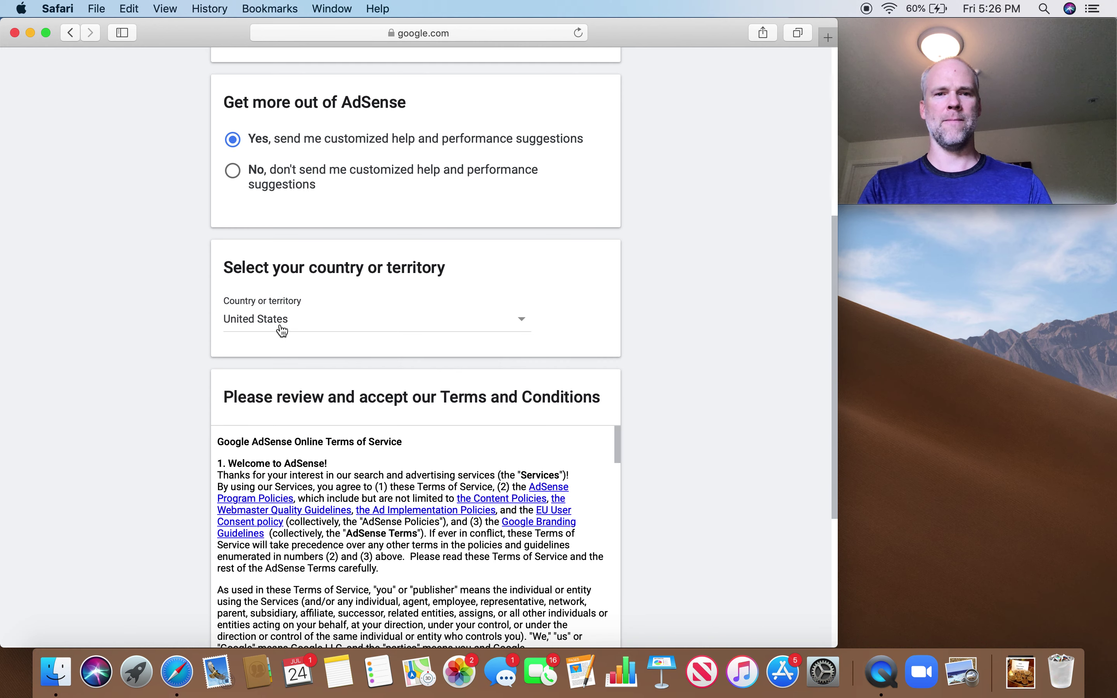
Read the Terms and Conditions through to section 16, Service-Specific Terms
scroll(678, 420, "down", 3)
scroll(680, 422, "down", 2)
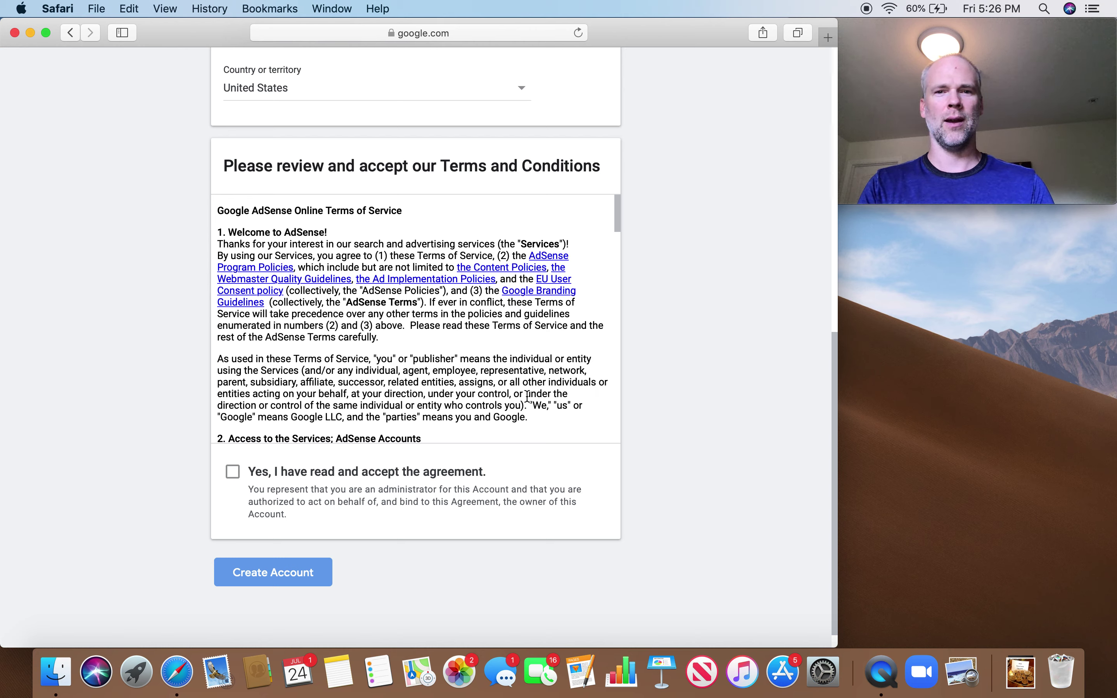
scroll(524, 395, "down", 3)
scroll(524, 395, "down", 5)
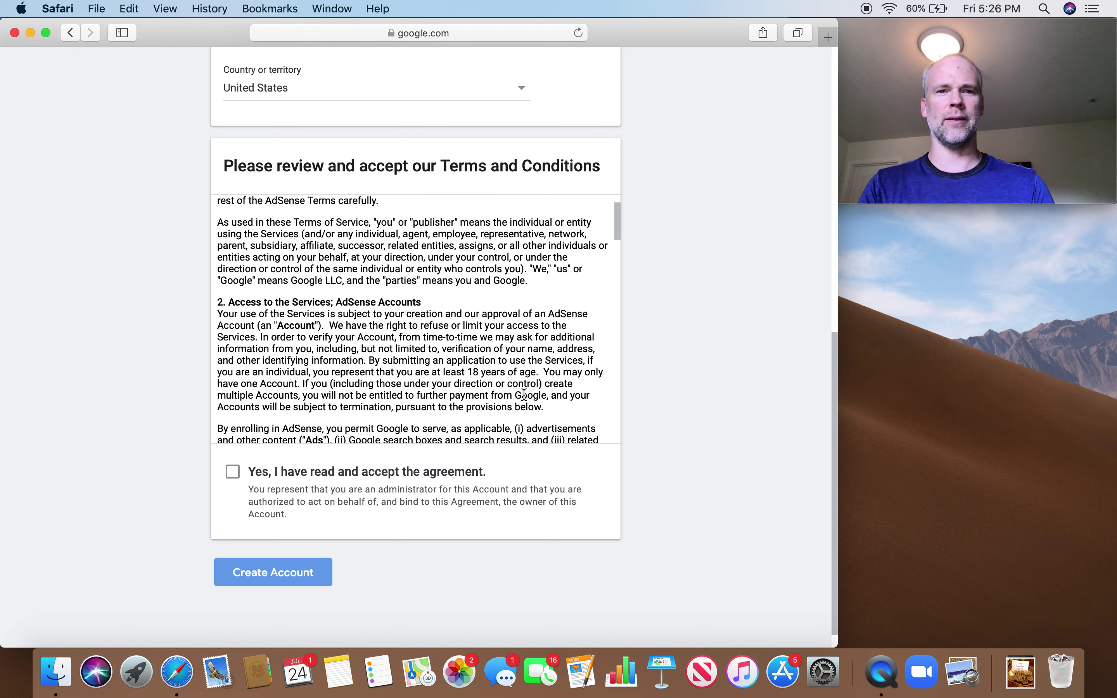
scroll(524, 395, "down", 6)
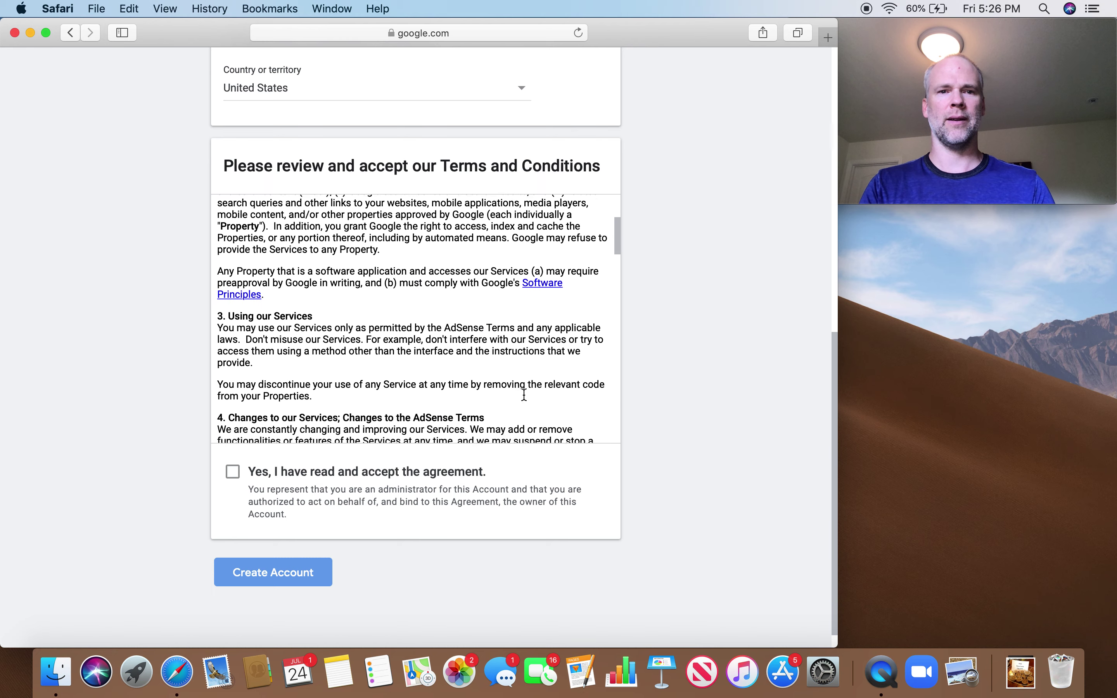
scroll(525, 395, "down", 4)
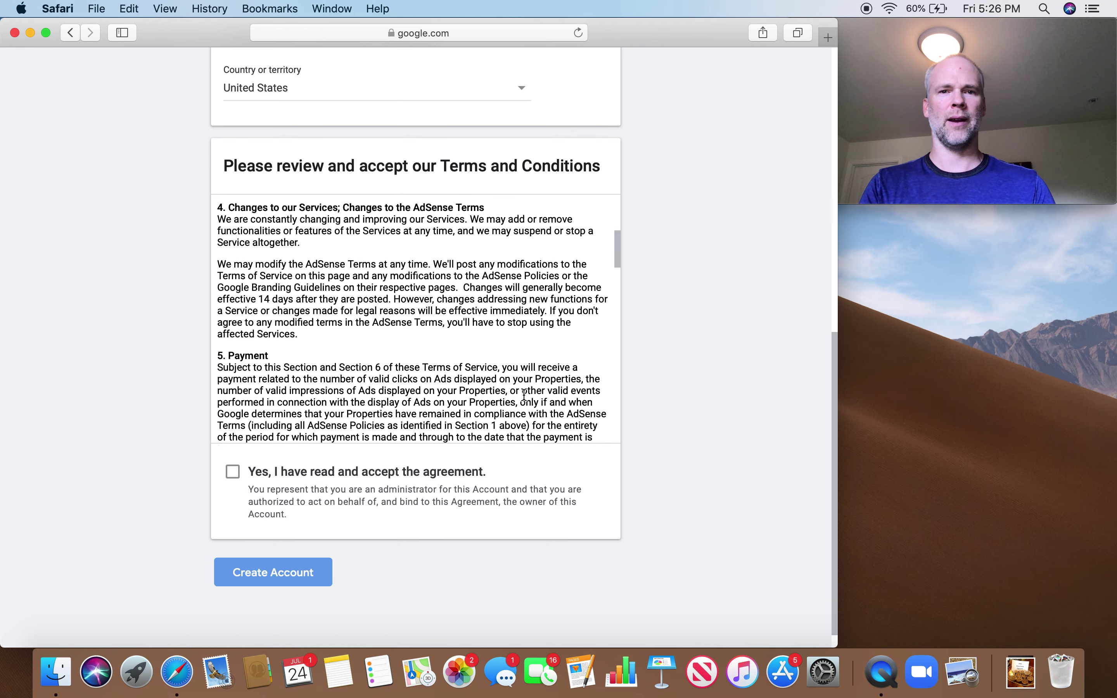
scroll(525, 394, "down", 5)
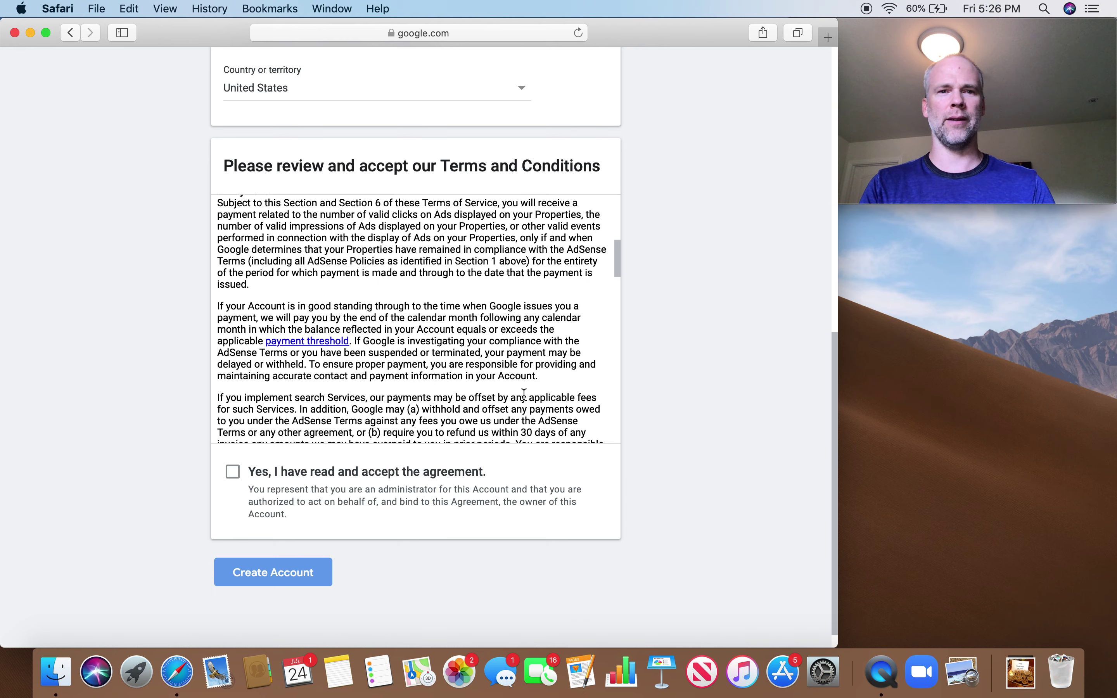
scroll(525, 395, "down", 8)
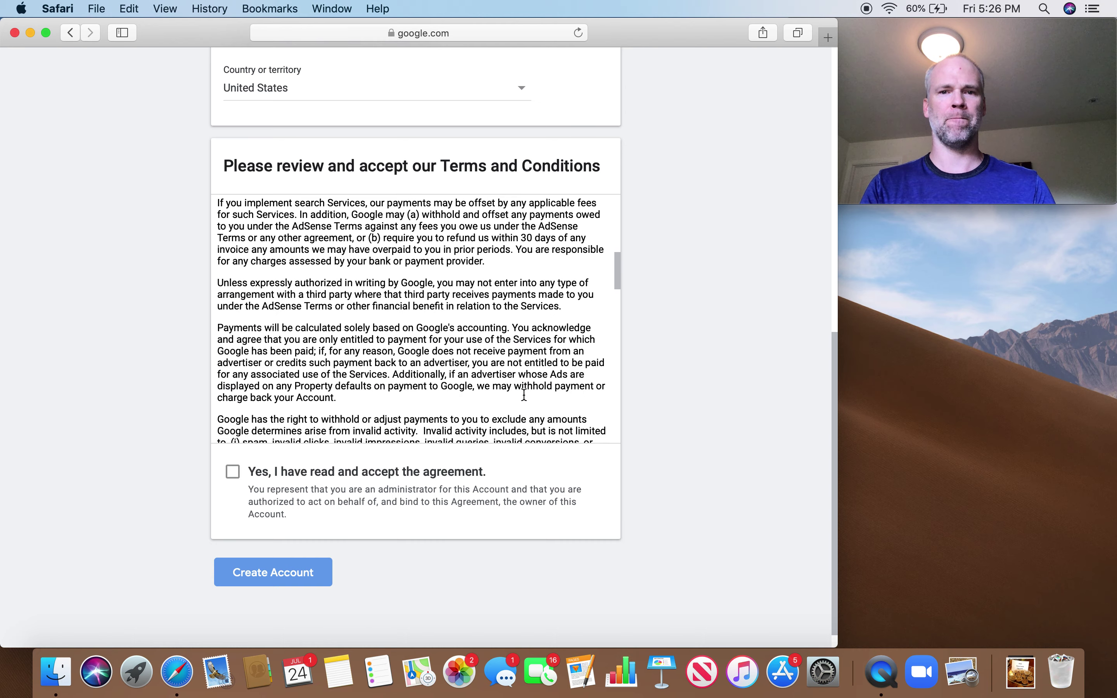
scroll(524, 395, "down", 8)
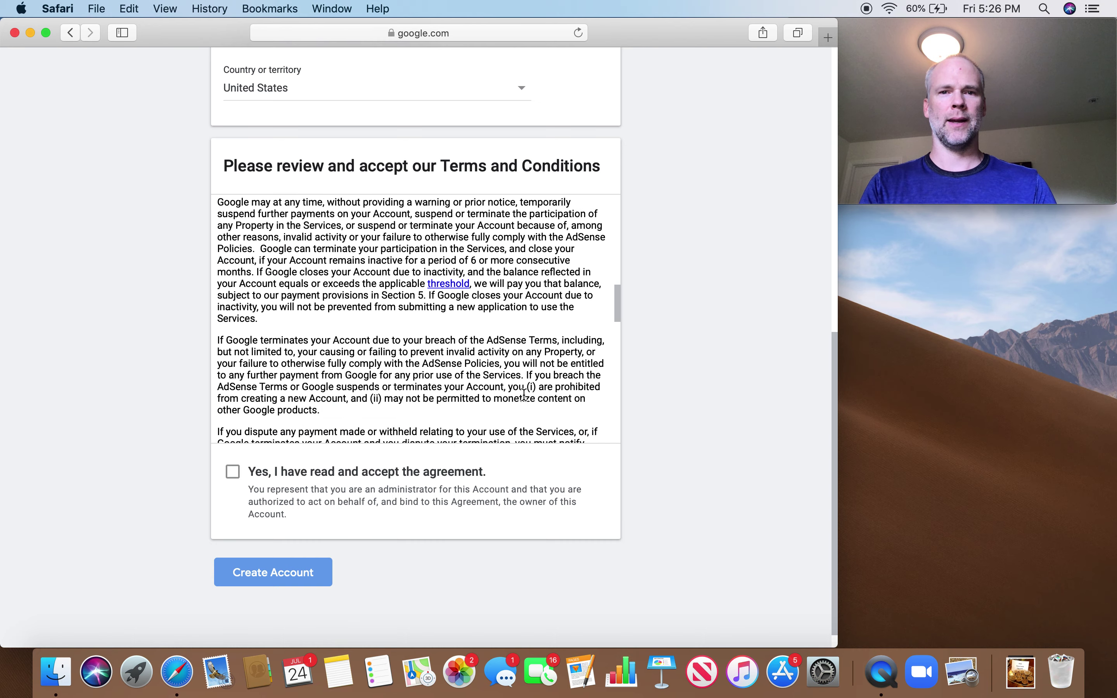
scroll(525, 395, "down", 5)
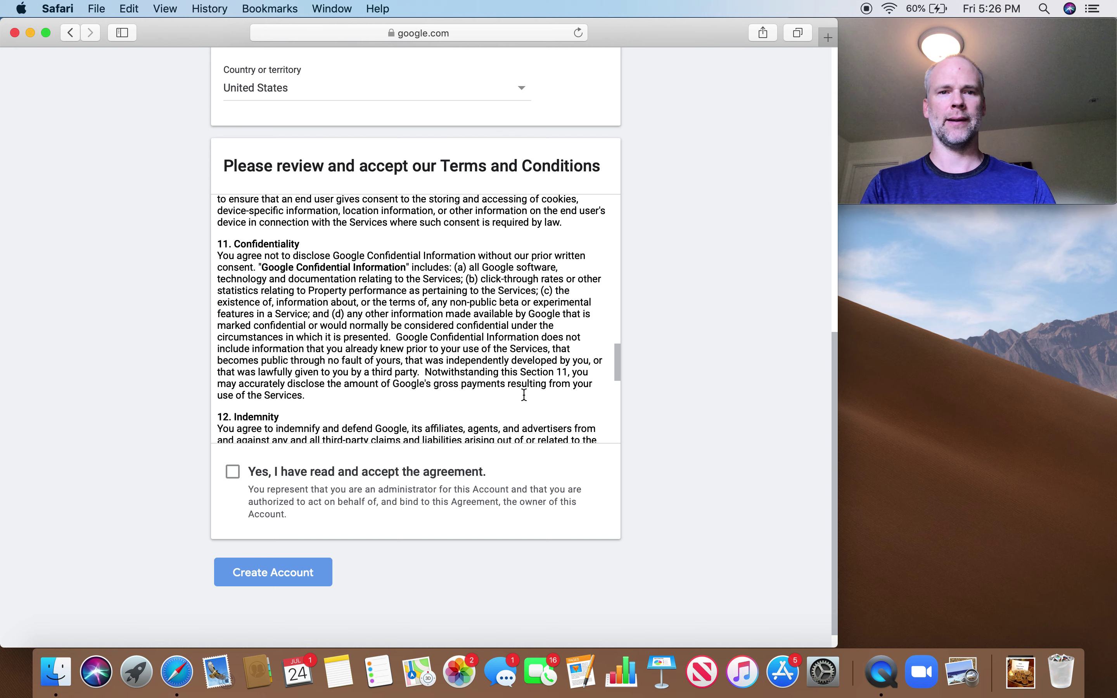
scroll(525, 395, "down", 2)
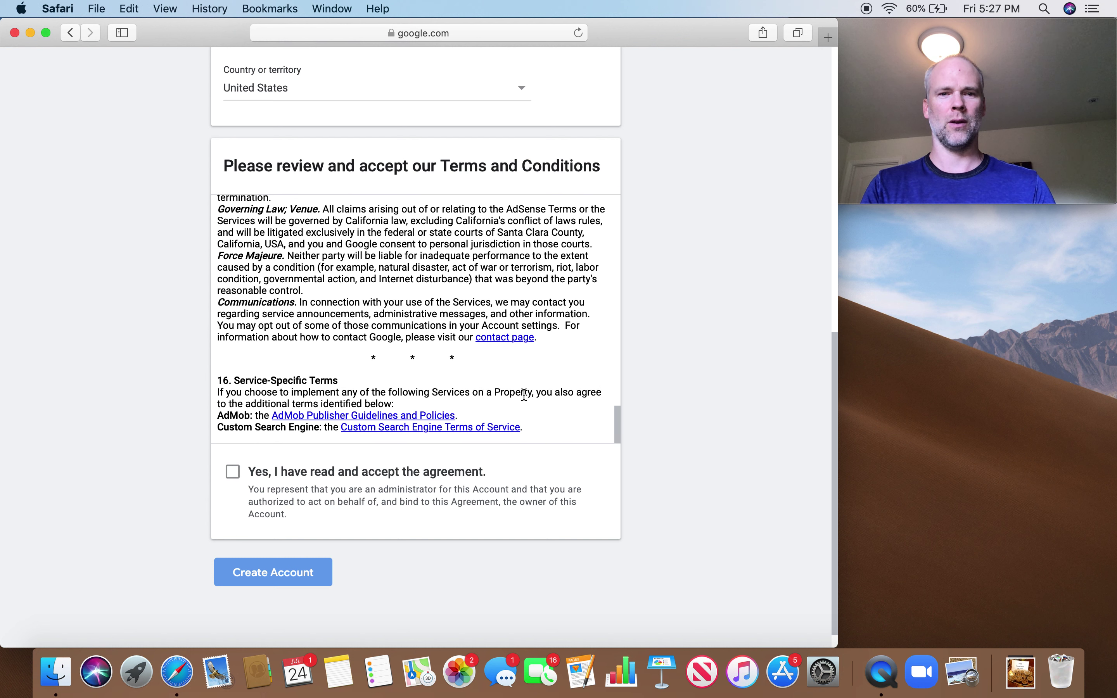
Accept the AdSense agreement, create the account, and dismiss the welcome dialog with Get Started
left_click(233, 475)
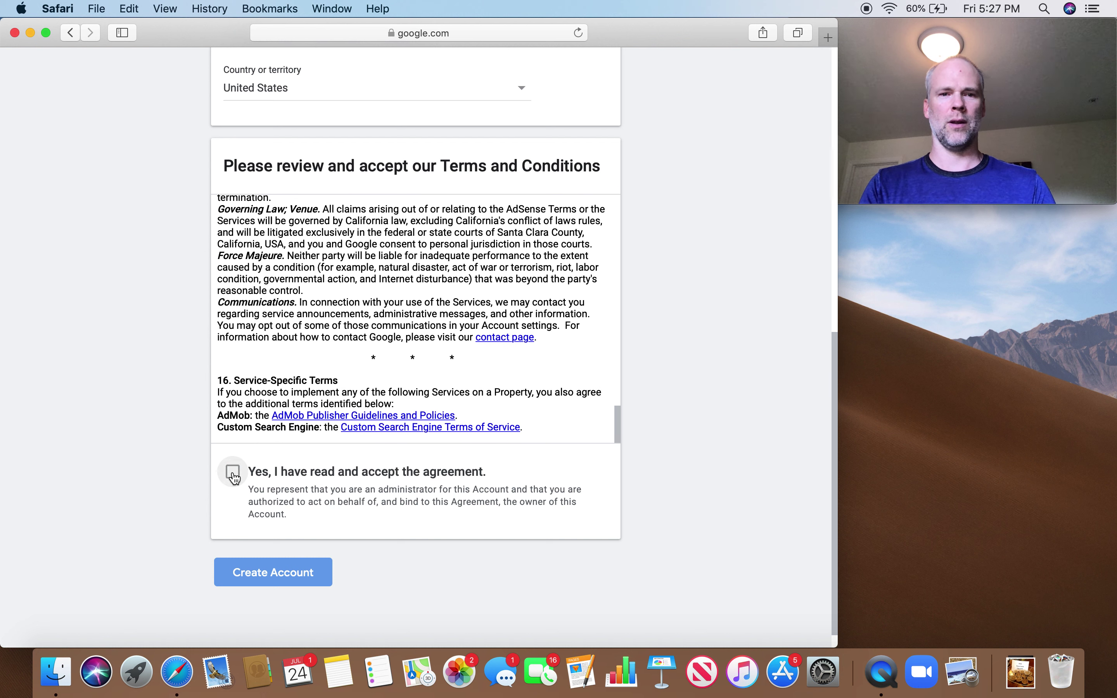
left_click(265, 580)
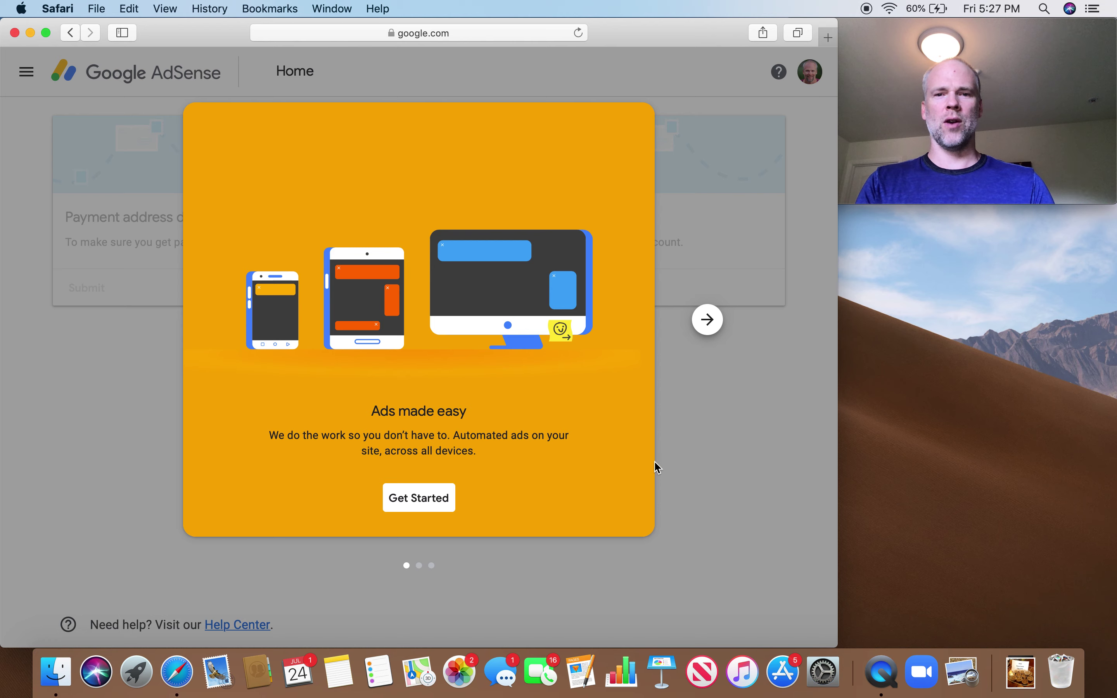
left_click(415, 505)
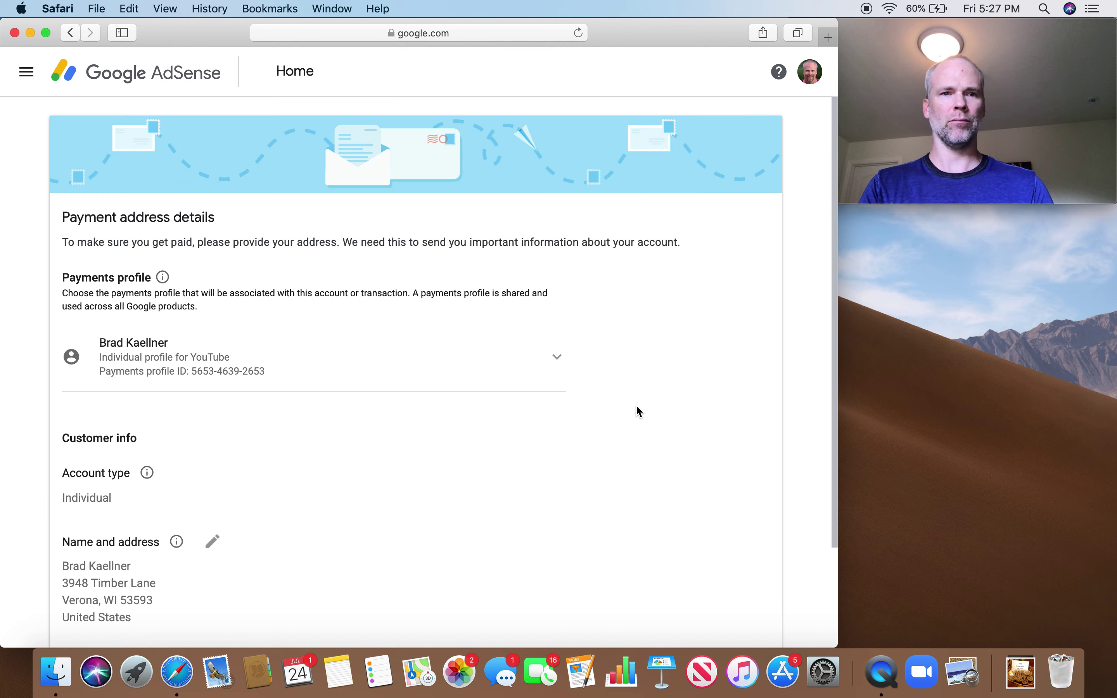
scroll(690, 365, "down", 2)
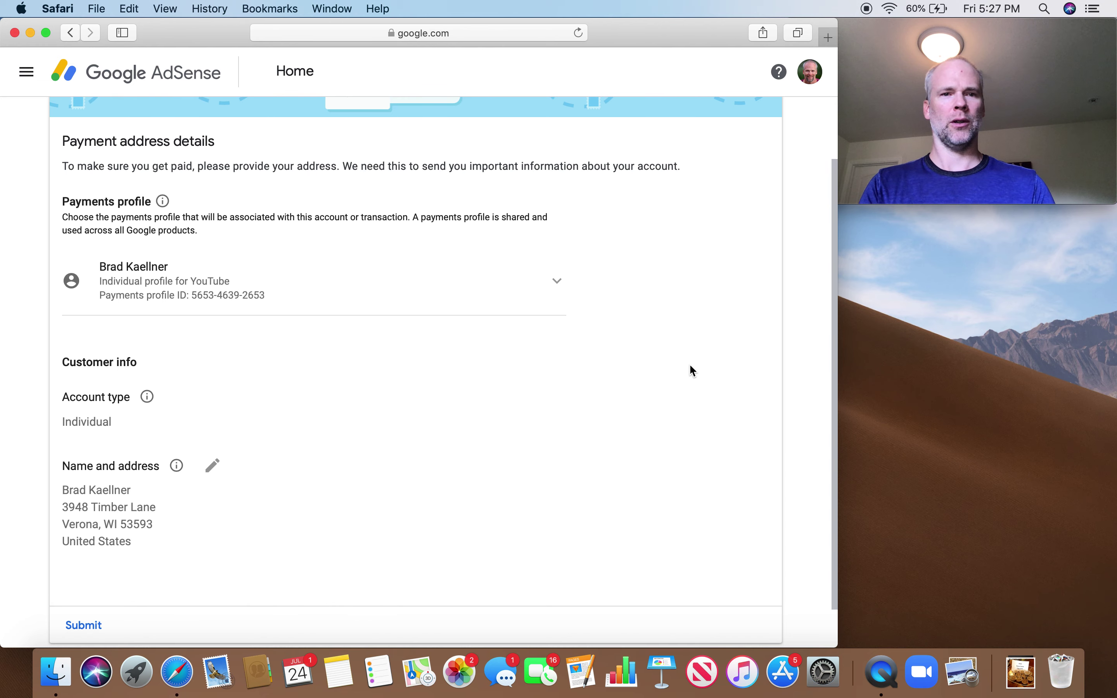
scroll(693, 371, "up", 2)
scroll(692, 371, "down", 3)
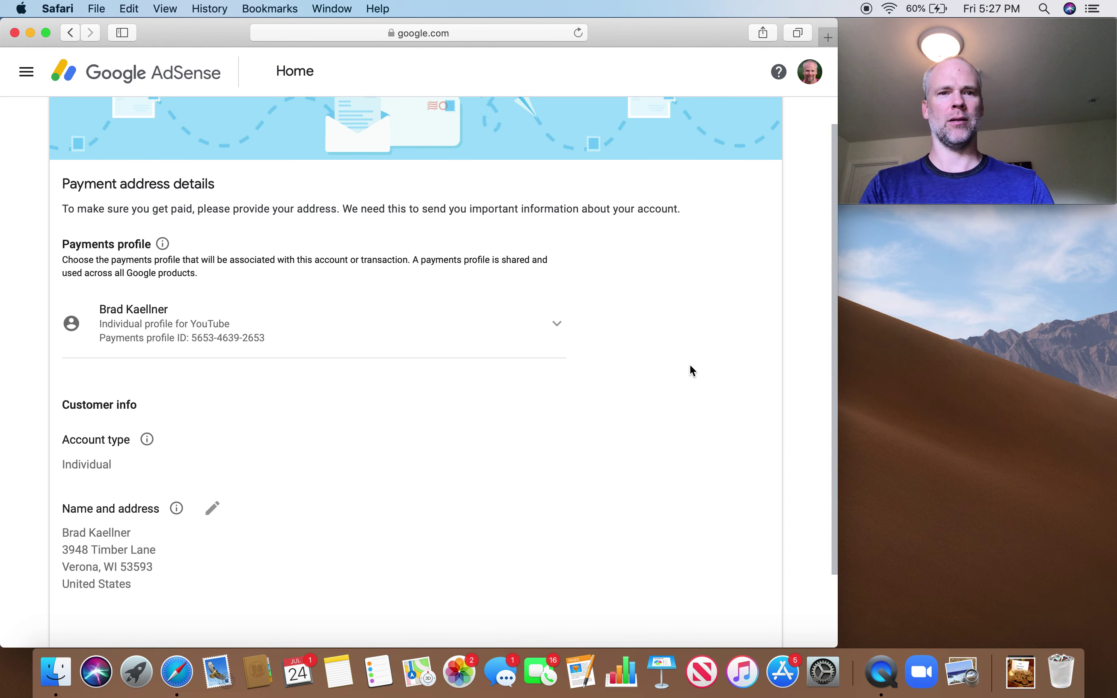
scroll(692, 370, "down", 3)
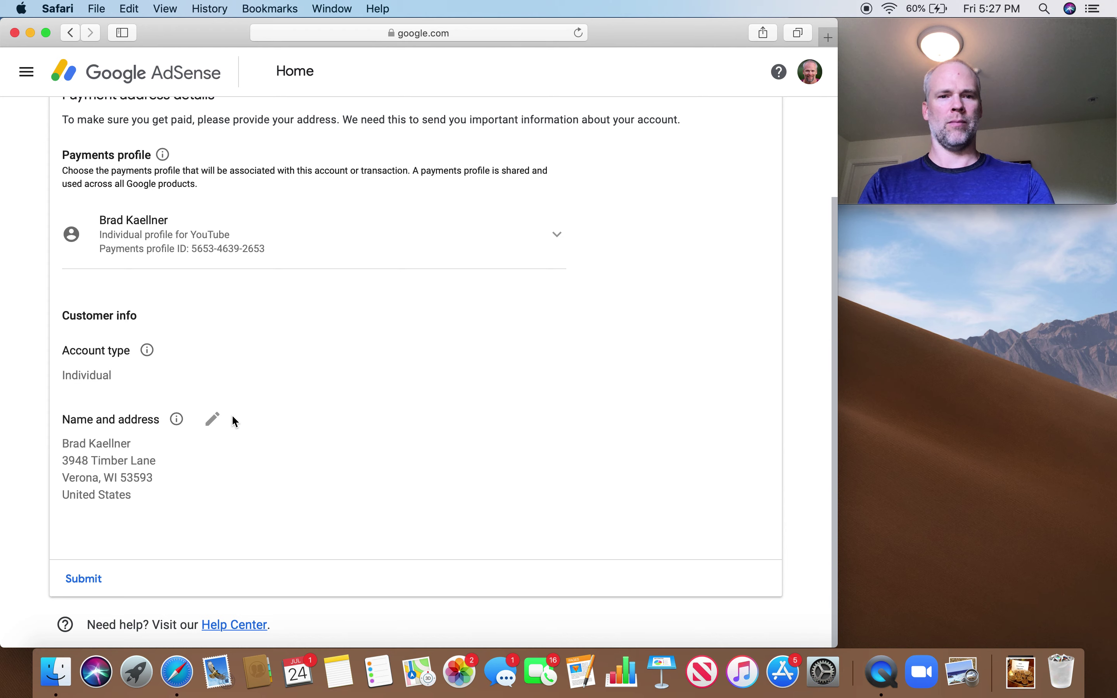
Edit the payment name and address, entering a new street address line and city
left_click(213, 419)
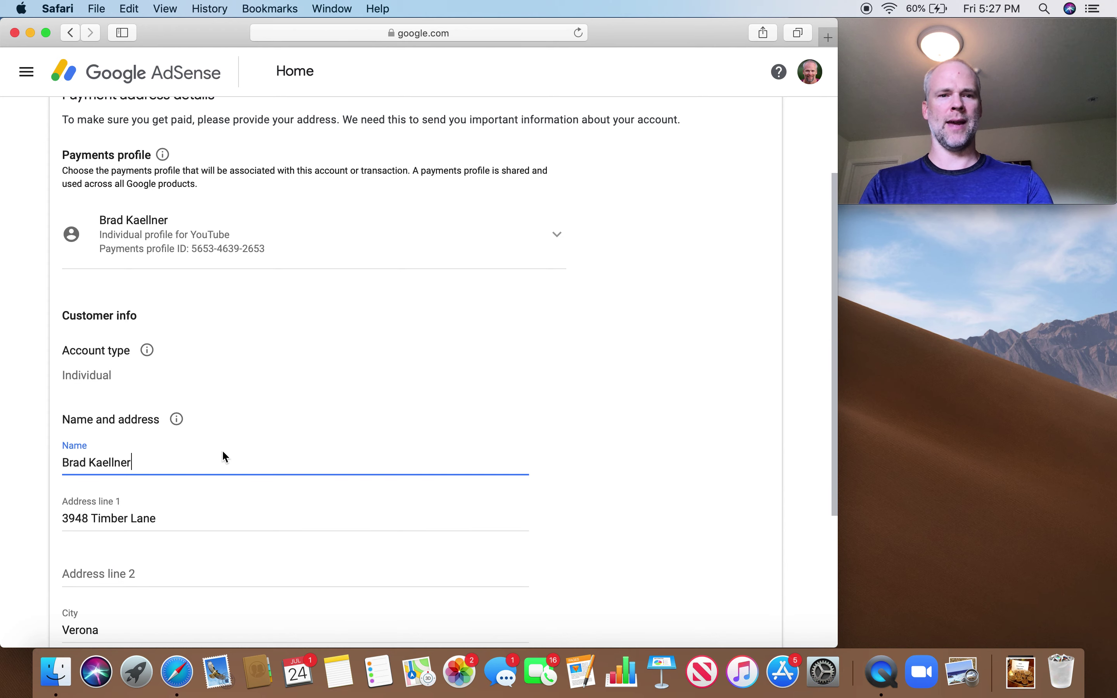
scroll(222, 453, "down", 3)
triple_click(214, 400)
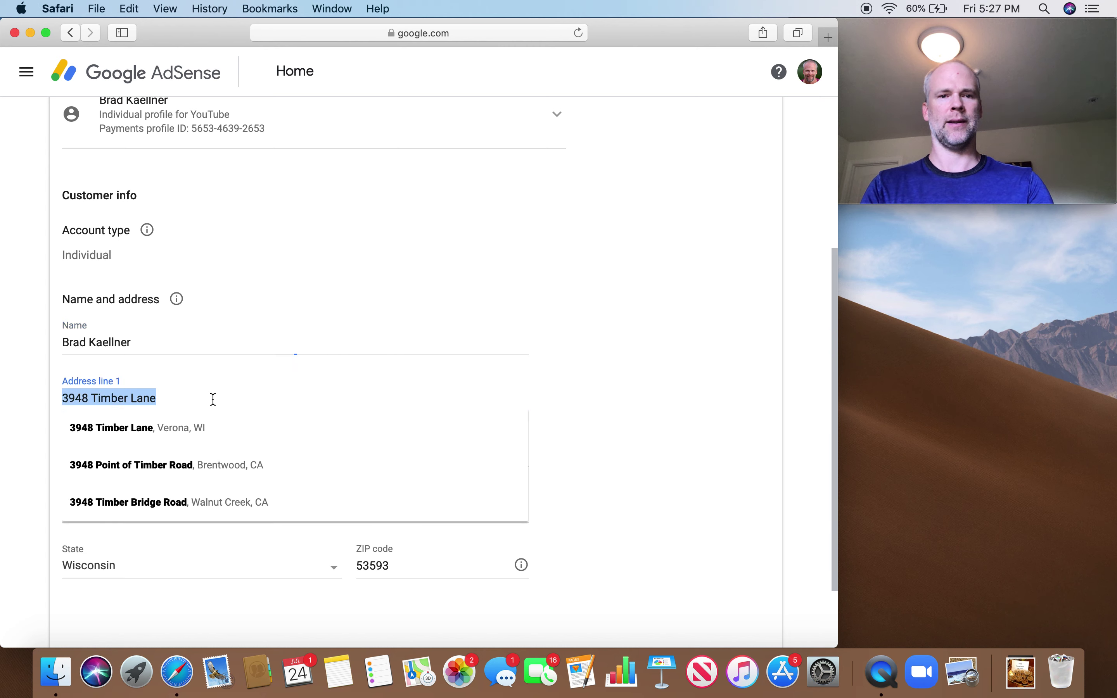
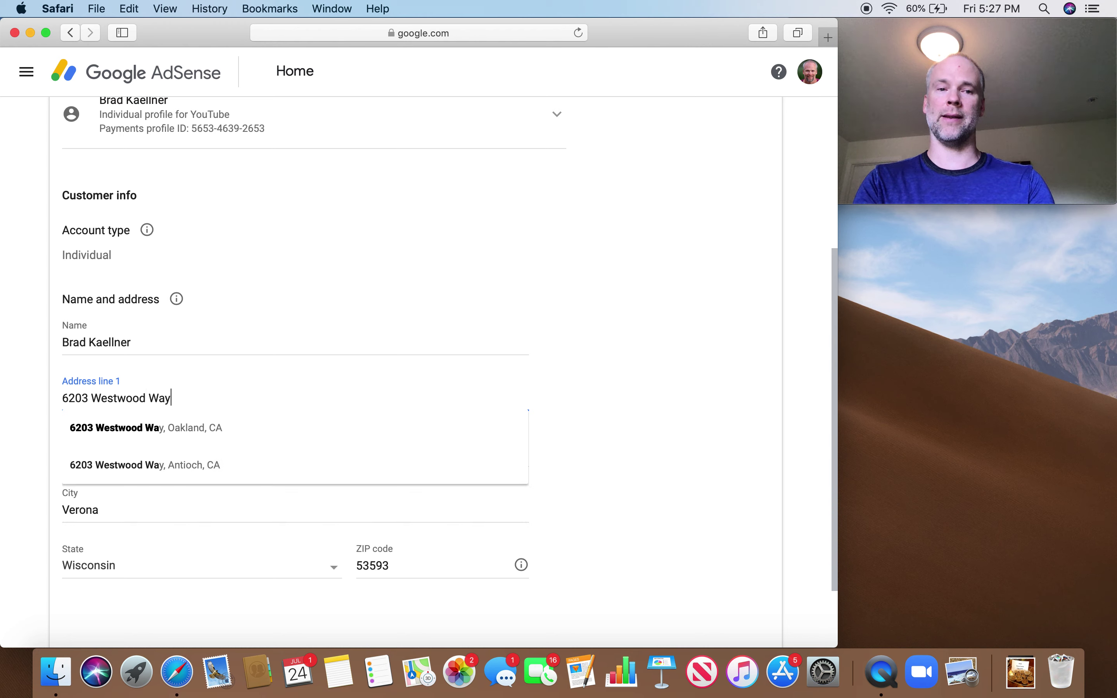
key("Tab")
key("Tab")
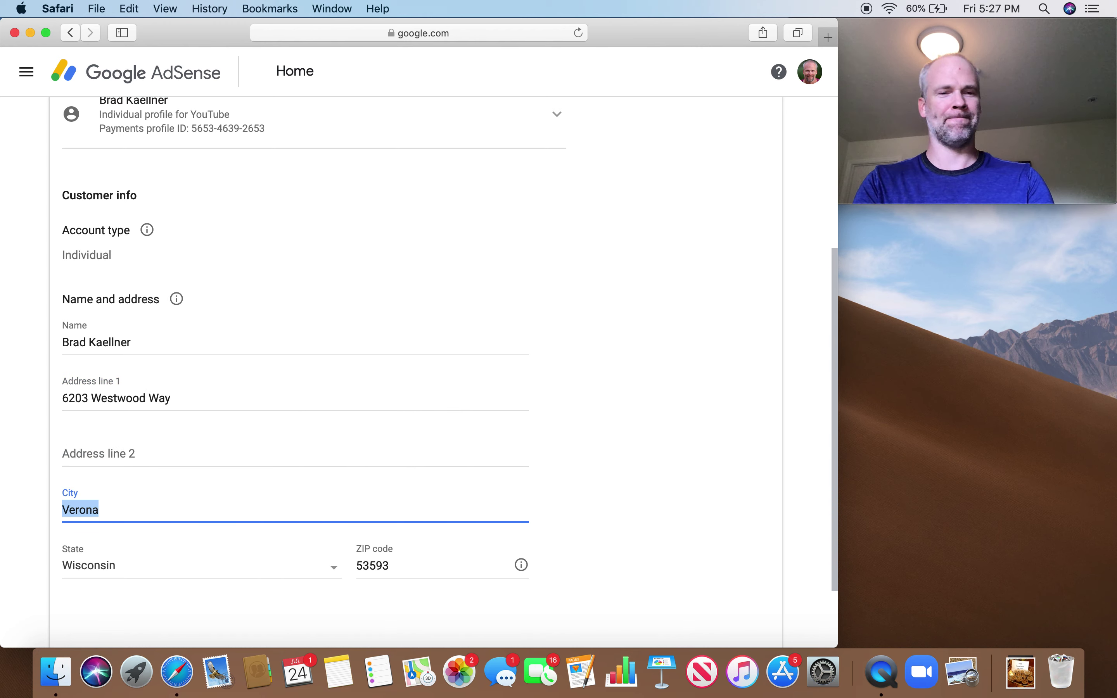
type("Oakland")
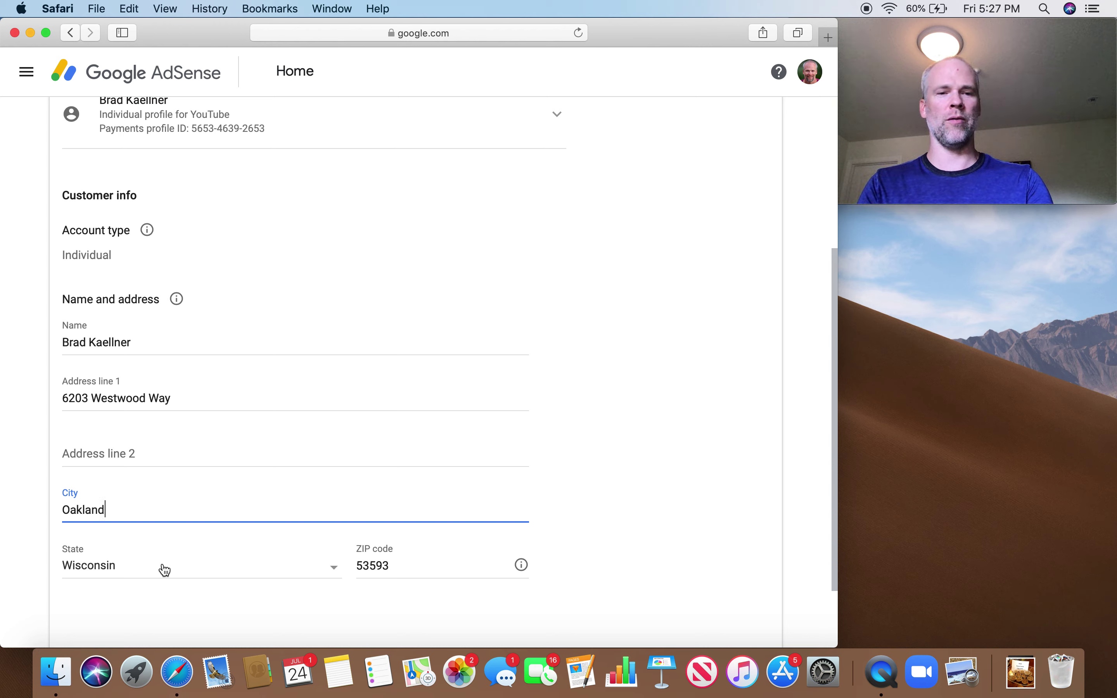
Choose the new state from the list and replace the ZIP code
left_click(162, 570)
scroll(162, 569, "up", 10)
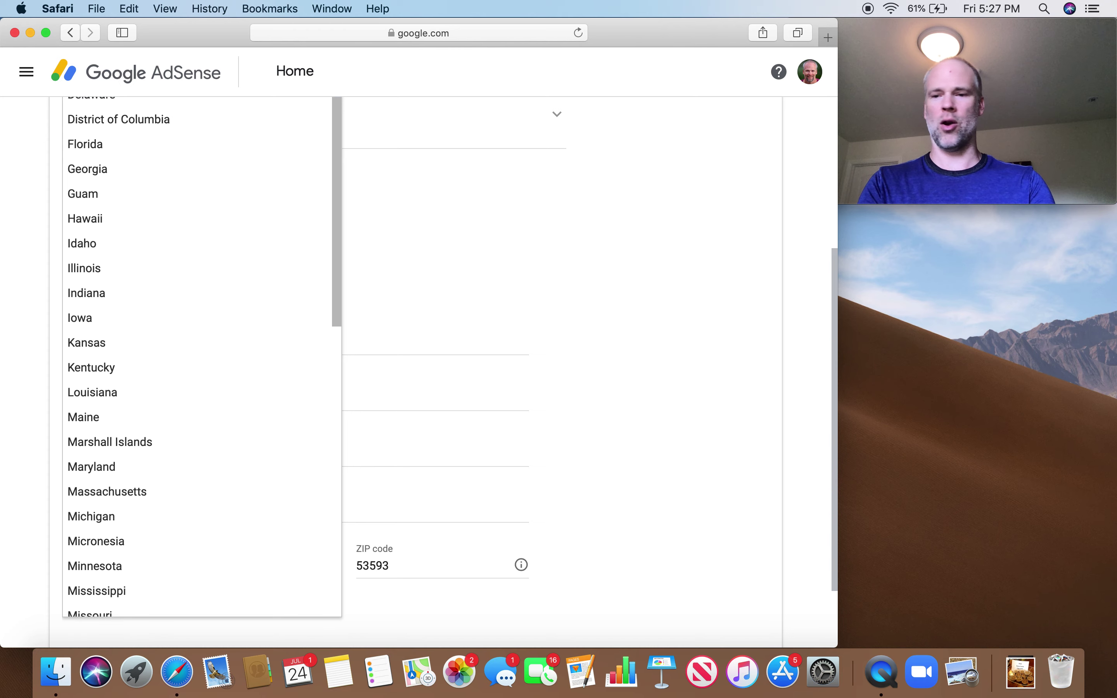
scroll(157, 320, "up", 2)
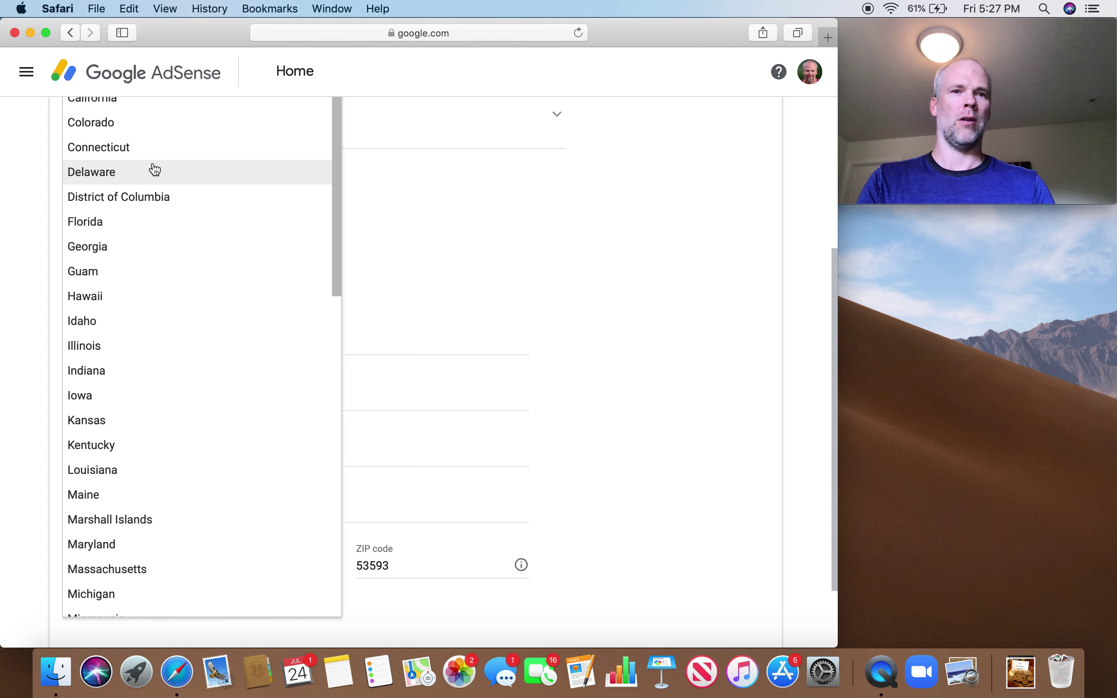
scroll(152, 167, "up", 1)
left_click(142, 128)
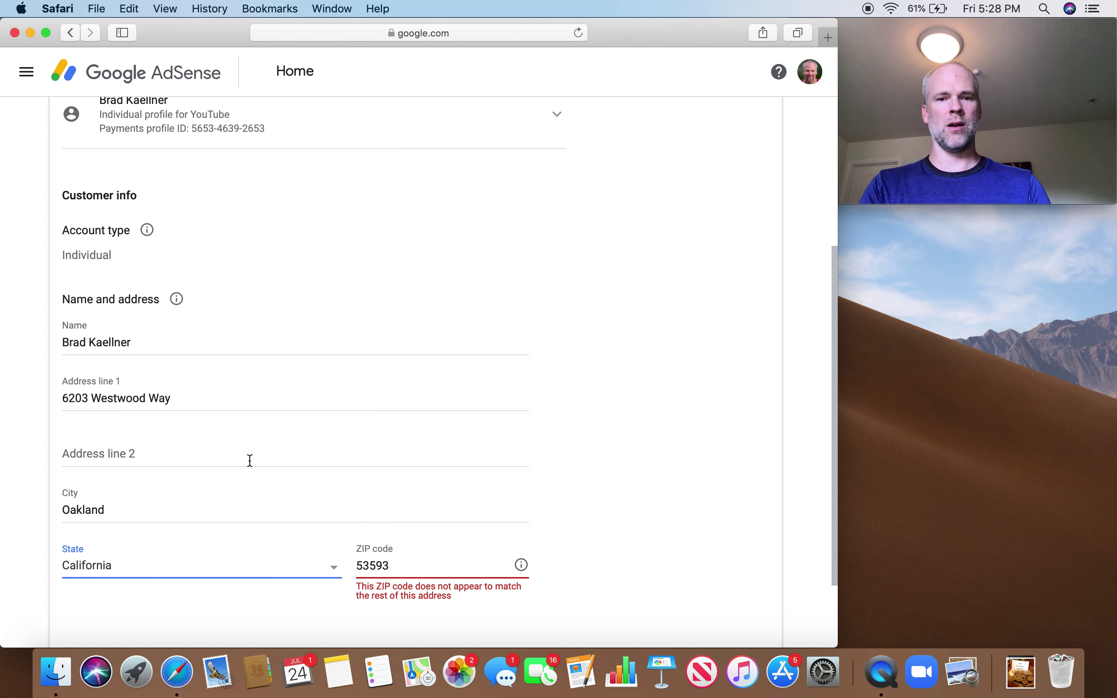
double_click(419, 564)
type("9")
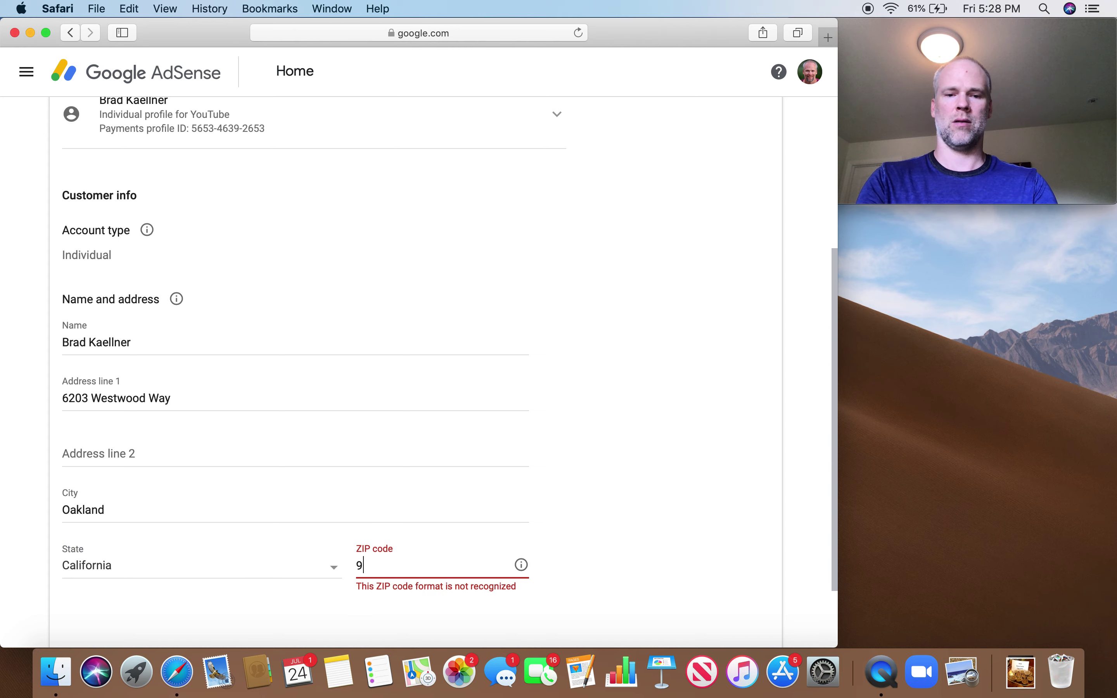
type("4611")
scroll(645, 514, "down", 1)
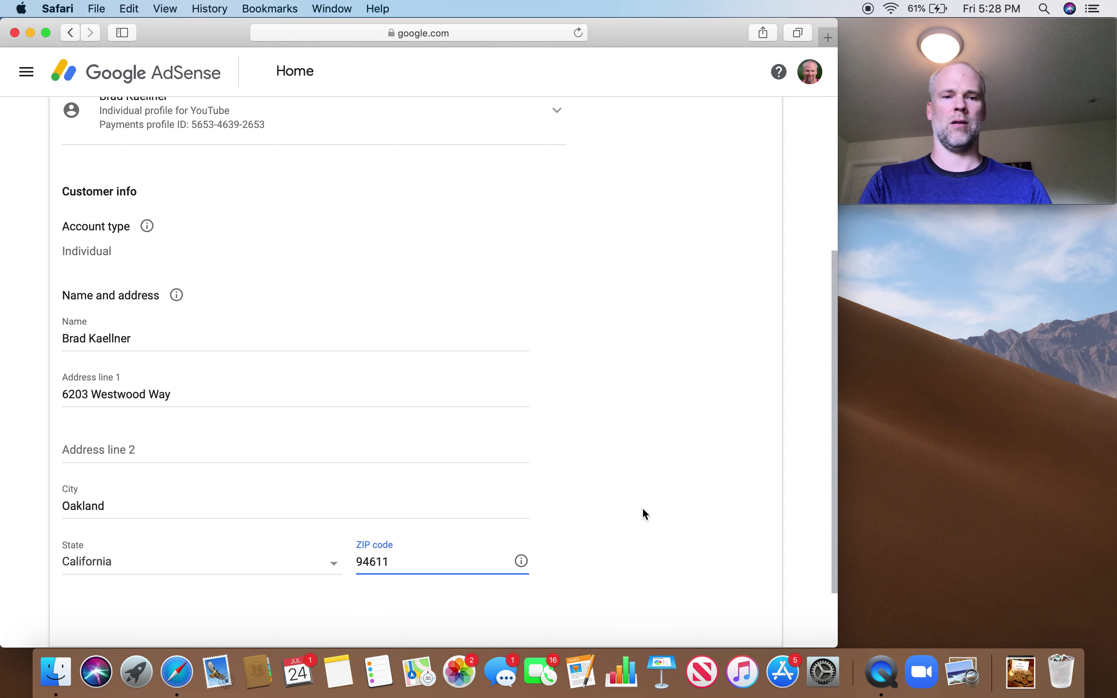
scroll(644, 512, "down", 3)
Submit the payment address and redirect back to YouTube Studio's Channel monetization page
left_click(90, 580)
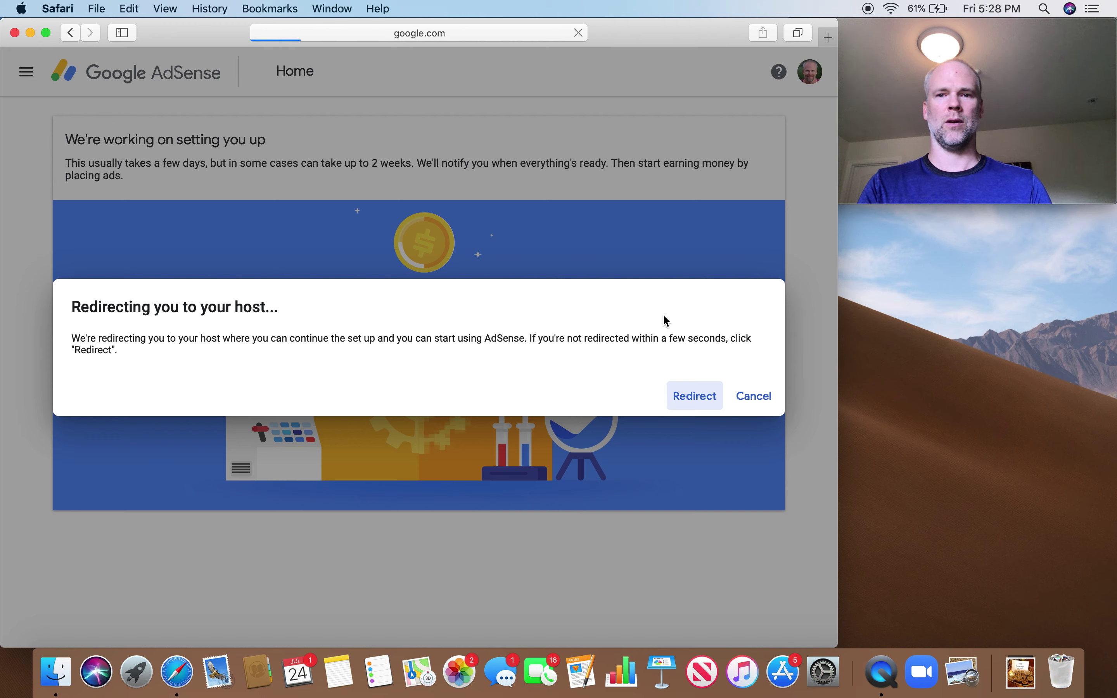
left_click(695, 396)
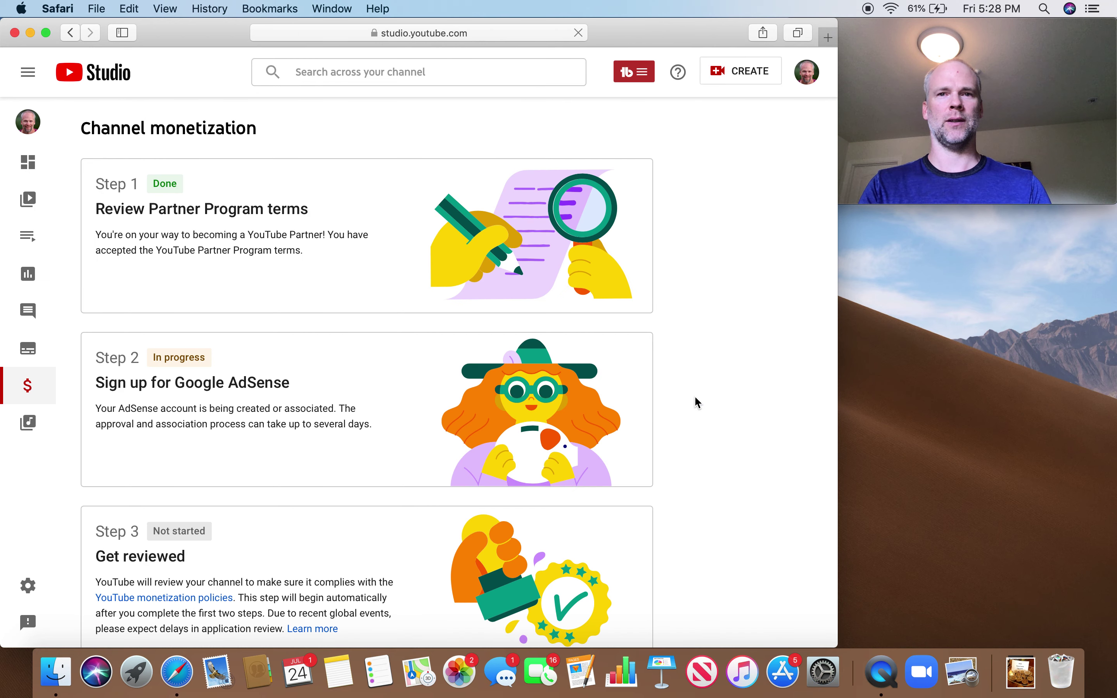
scroll(688, 325, "down", 2)
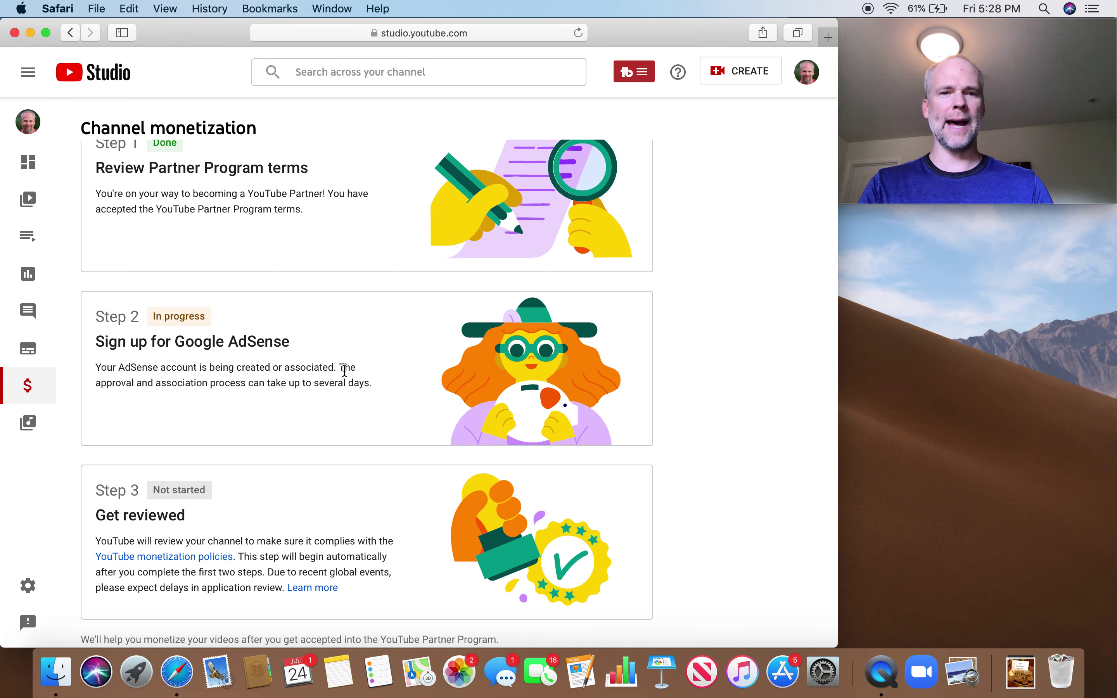
scroll(376, 409, "down", 1)
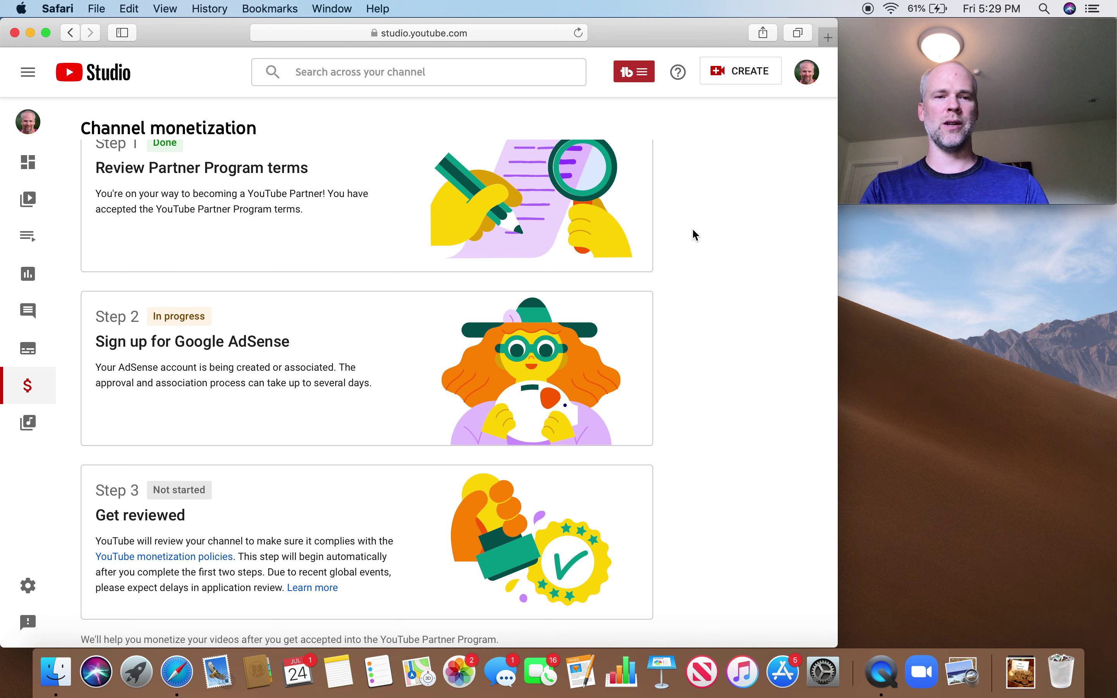
scroll(693, 230, "up", 2)
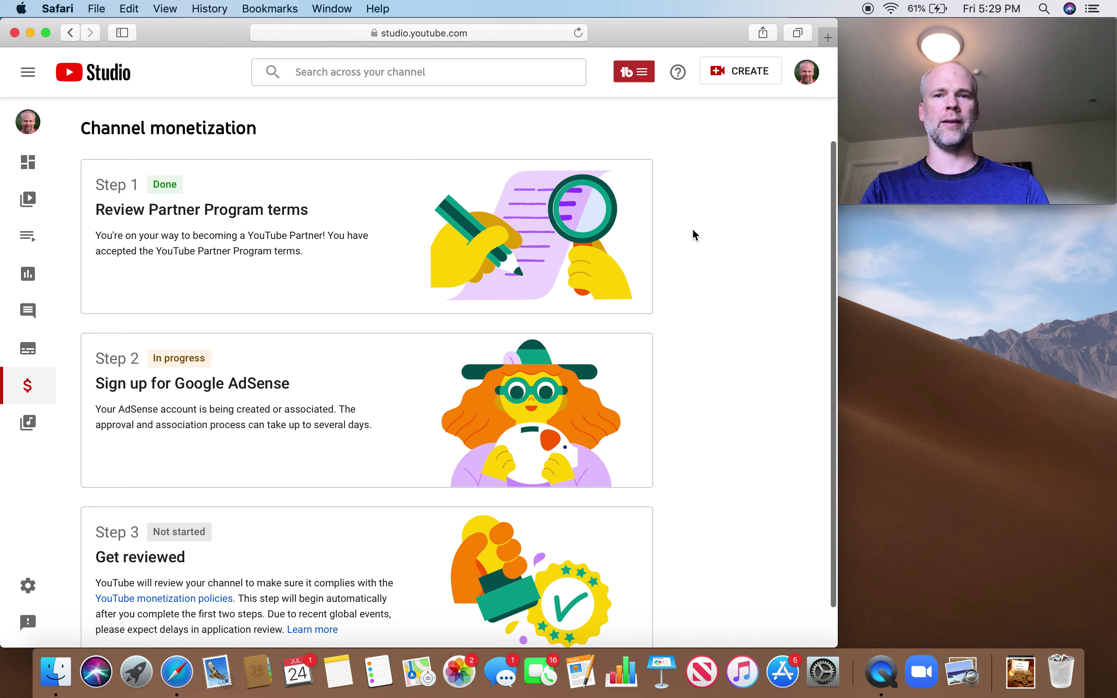